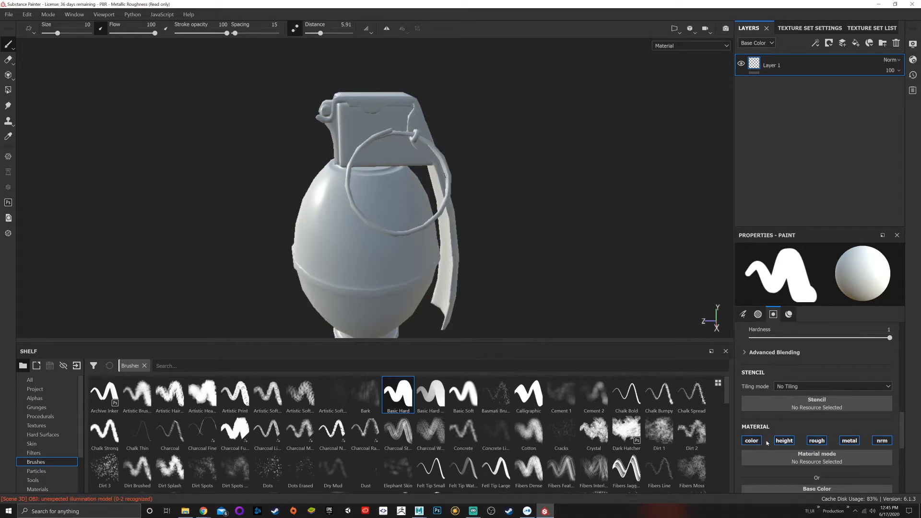
# Examine the grenade model's body, lever and pin ring from several angles.
pyautogui.moveTo(456, 76)
pyautogui.keyDown('alt'); pyautogui.mouseDown()
pyautogui.moveTo(438, 220)
pyautogui.moveTo(450, 237)
pyautogui.mouseUp(); pyautogui.keyUp('alt')
pyautogui.keyDown('alt'); pyautogui.moveTo(450, 237); pyautogui.dragTo(453, 131, button='middle'); pyautogui.keyUp('alt')
pyautogui.keyDown('alt'); pyautogui.moveTo(454, 132); pyautogui.dragTo(504, 155); pyautogui.keyUp('alt')
pyautogui.scroll(3, 467, 168)
pyautogui.scroll(-5, 407, 178)
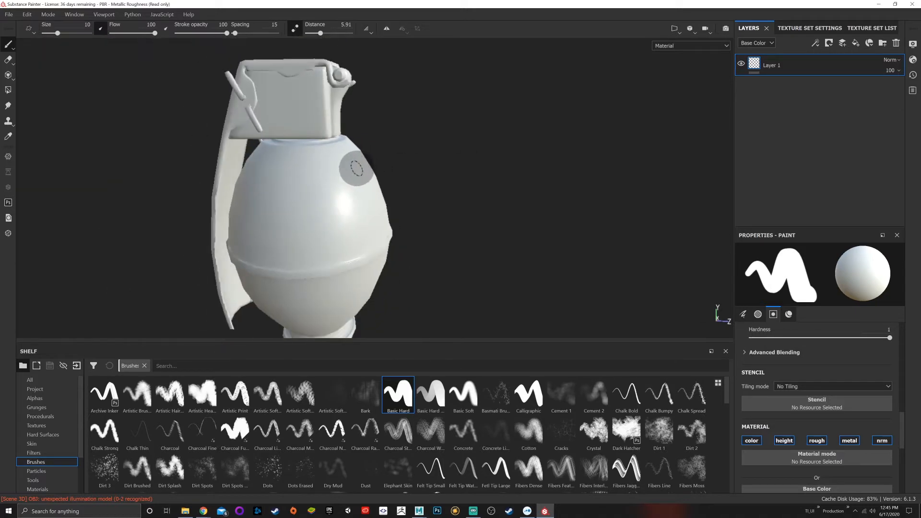
pyautogui.keyDown('alt'); pyautogui.moveTo(356, 169); pyautogui.dragTo(404, 216, button='middle'); pyautogui.keyUp('alt')
pyautogui.moveTo(405, 216)
pyautogui.keyDown('alt'); pyautogui.mouseDown()
pyautogui.moveTo(423, 206)
pyautogui.moveTo(418, 220)
pyautogui.mouseUp(); pyautogui.keyUp('alt')
pyautogui.keyDown('alt'); pyautogui.moveTo(418, 220); pyautogui.dragTo(419, 189, button='middle'); pyautogui.keyUp('alt')
pyautogui.scroll(-2, 417, 182)
pyautogui.keyDown('alt'); pyautogui.moveTo(404, 142); pyautogui.dragTo(430, 158, button='middle'); pyautogui.keyUp('alt')
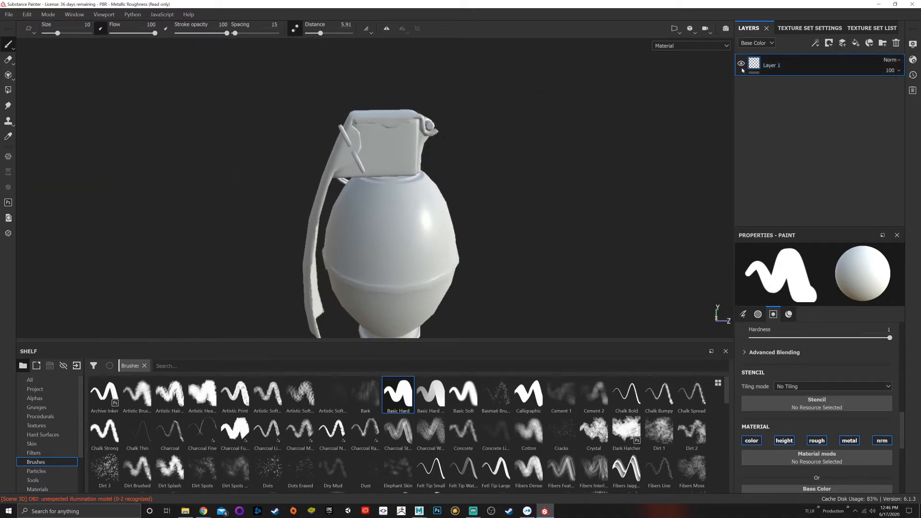
# Replace the existing layer with a new paint layer and rename it Draw layer.
pyautogui.press('Delete')
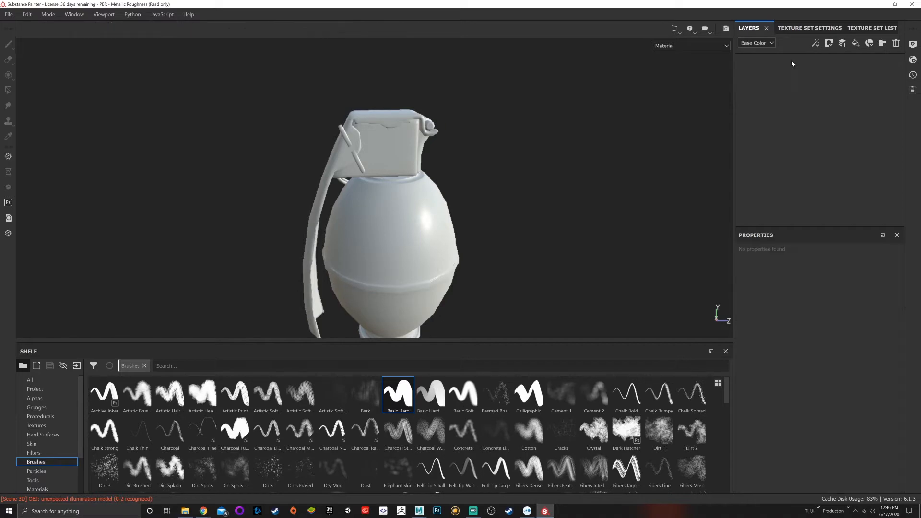
pyautogui.click(842, 44)
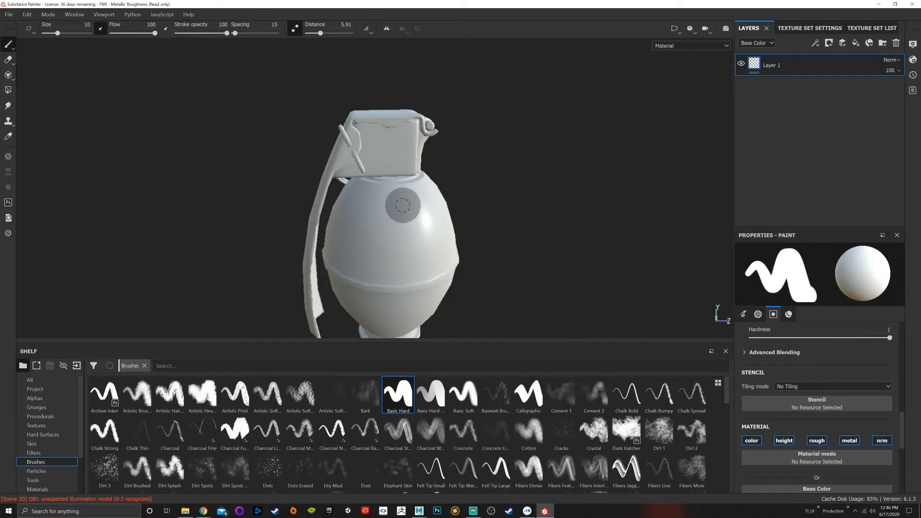
pyautogui.press('Delete')
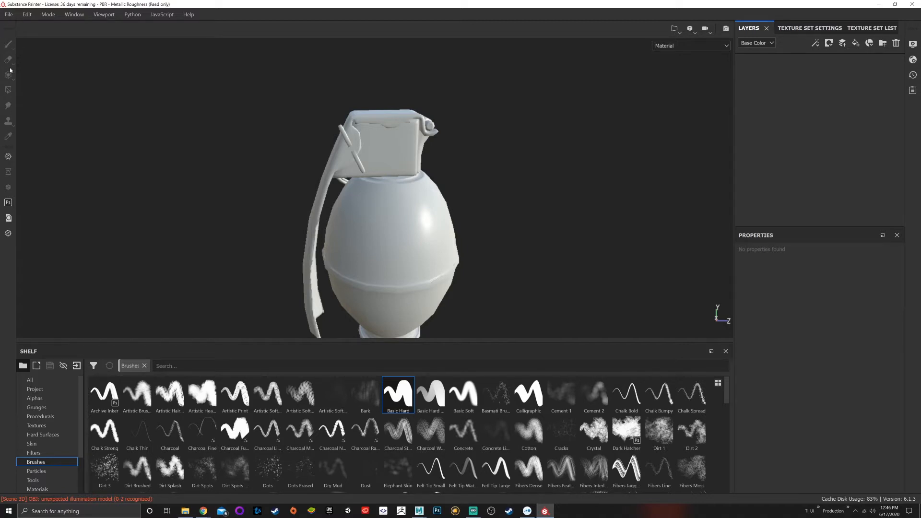
pyautogui.keyDown('alt'); pyautogui.moveTo(375, 196); pyautogui.dragTo(413, 278); pyautogui.keyUp('alt')
pyautogui.keyDown('alt'); pyautogui.moveTo(414, 278); pyautogui.dragTo(469, 198, button='right'); pyautogui.keyUp('alt')
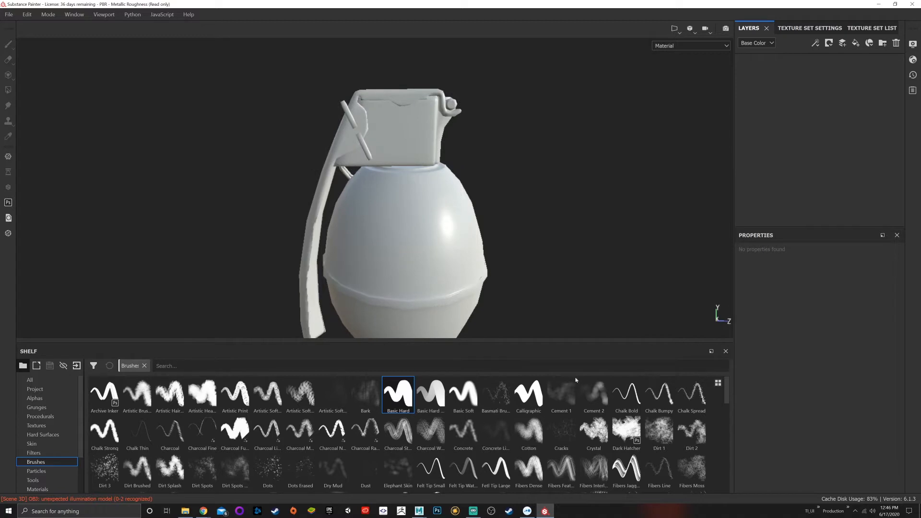
pyautogui.click(843, 43)
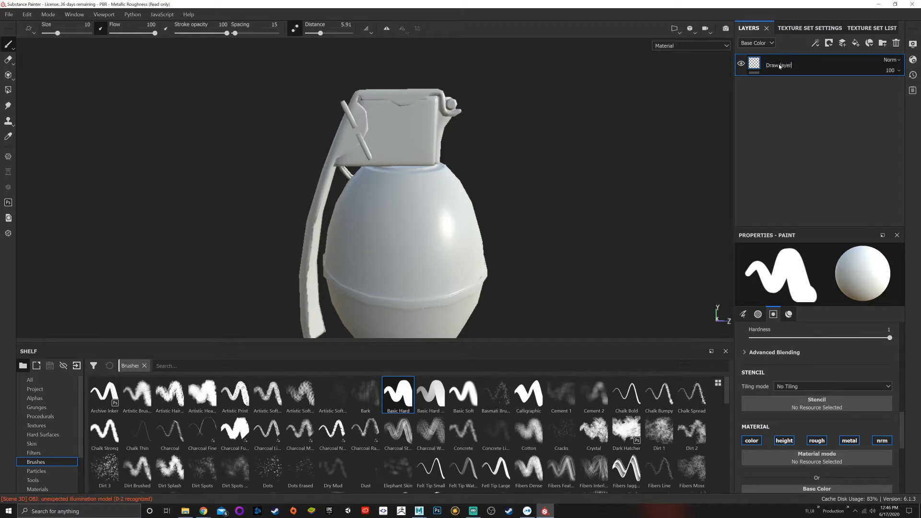
pyautogui.click(812, 117)
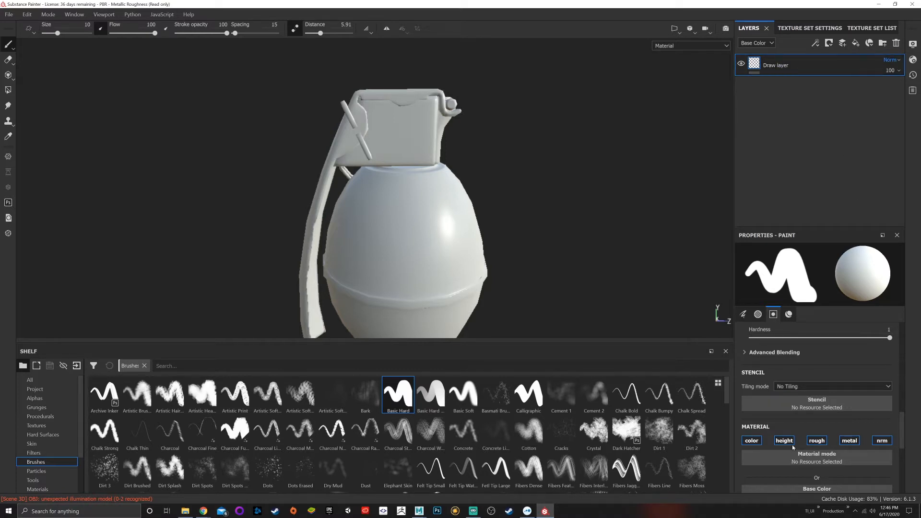
# Restrict the brush material to the color channel only and set its base color to red.
pyautogui.scroll(-3, 792, 444)
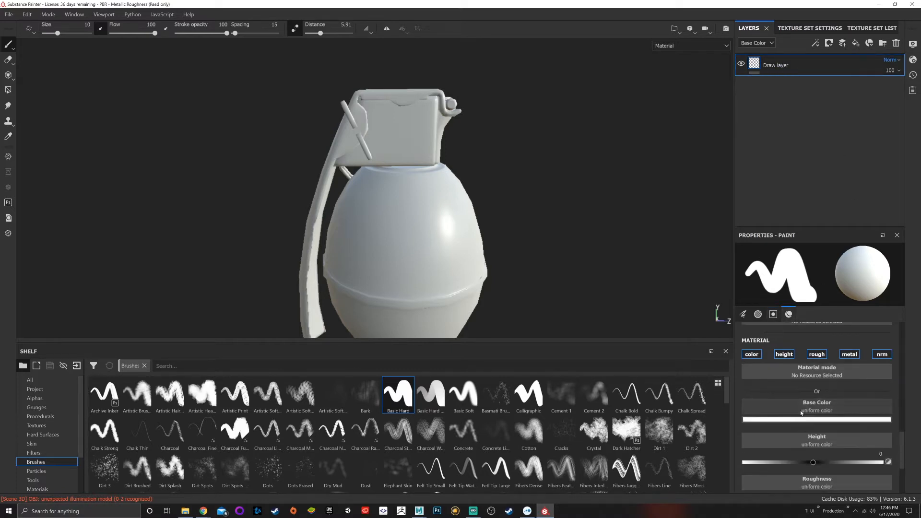
pyautogui.click(784, 354)
pyautogui.click(817, 353)
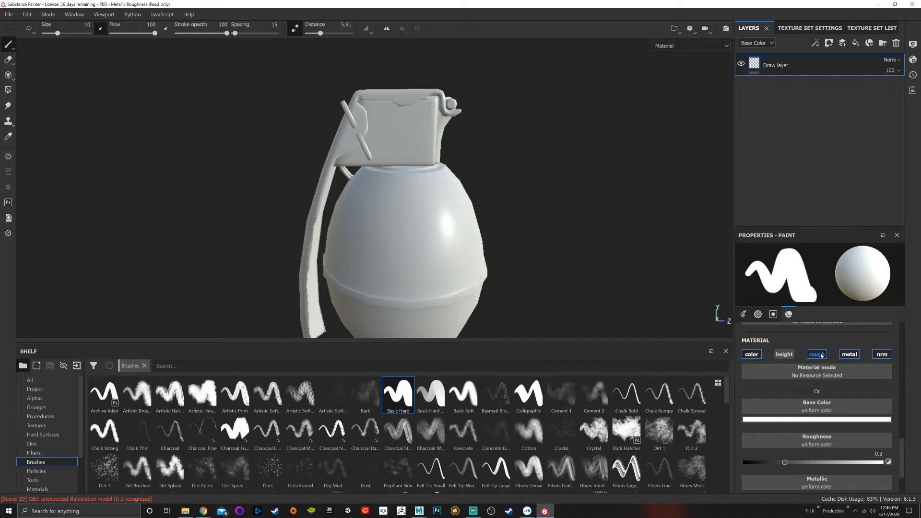
pyautogui.click(849, 354)
pyautogui.click(882, 354)
pyautogui.click(838, 422)
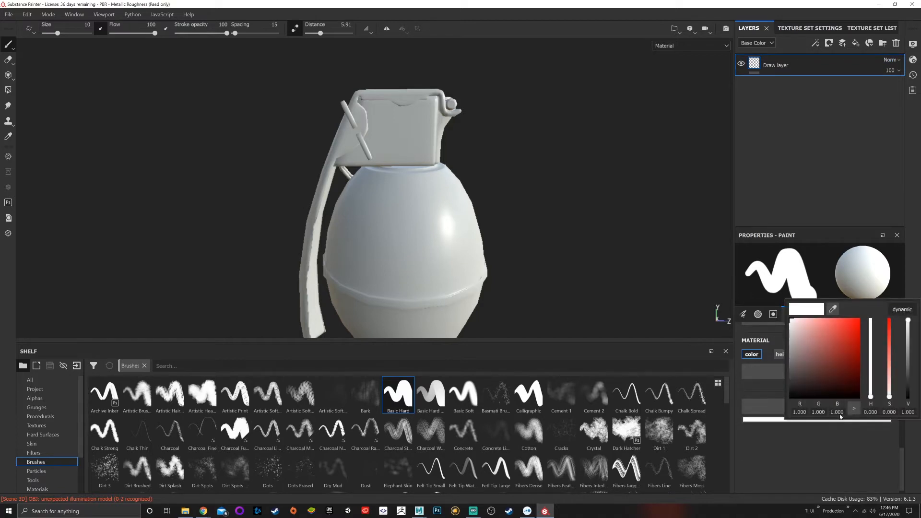
pyautogui.click(516, 236)
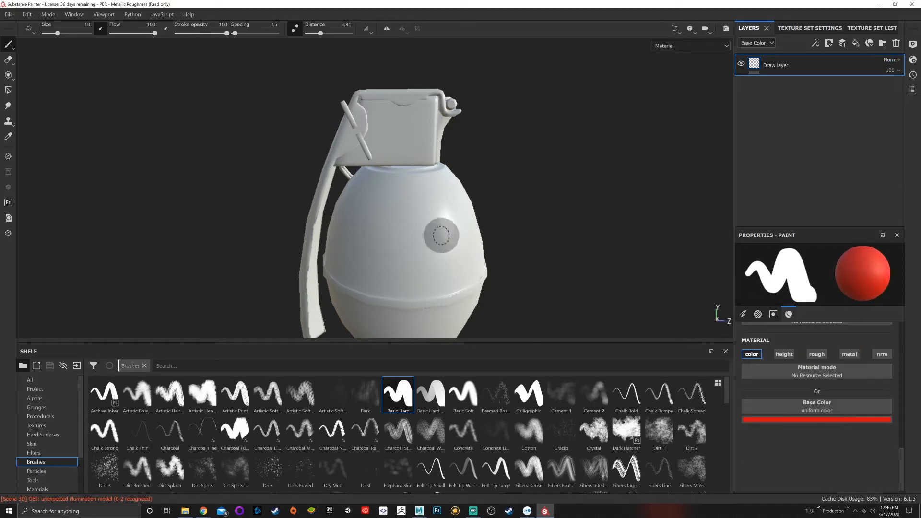
# Turn off Lazy Mouse and paint a diagonal red stroke across the upper half of the grenade body.
pyautogui.click(295, 30)
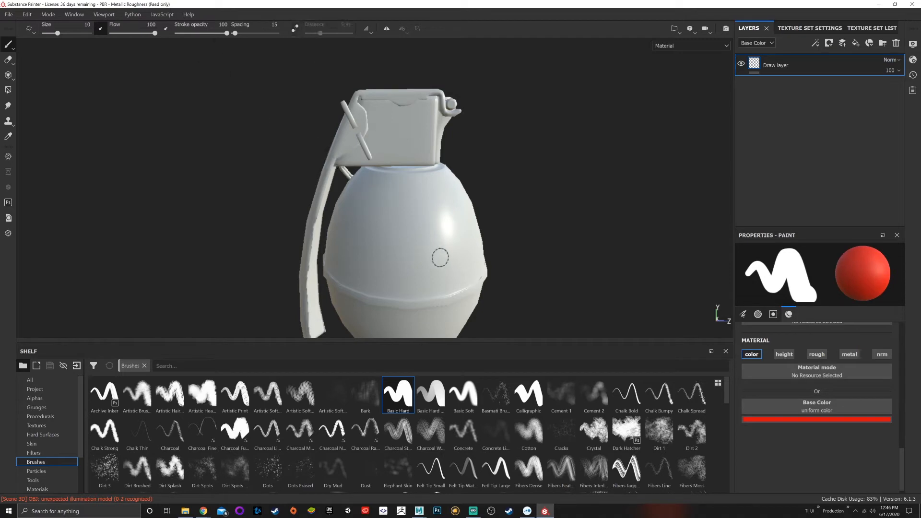
pyautogui.moveTo(446, 207); pyautogui.dragTo(407, 249)
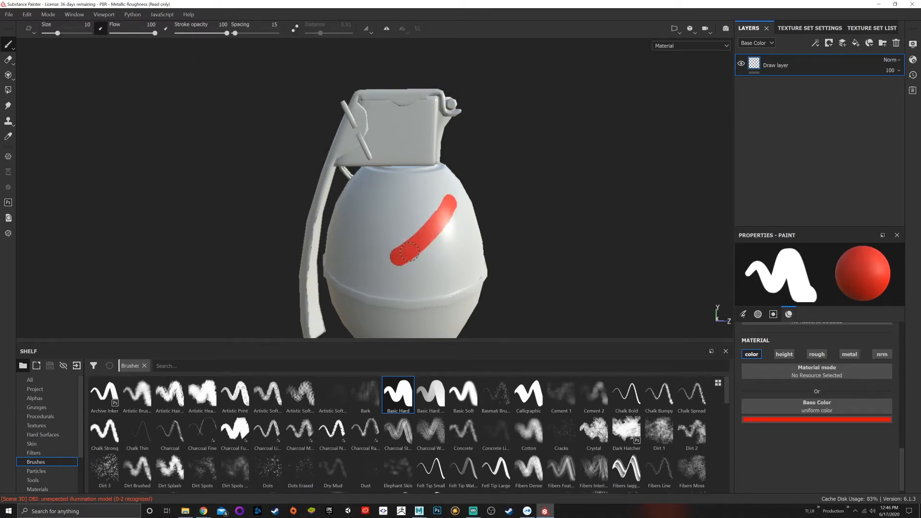
pyautogui.scroll(-4, 411, 253)
pyautogui.keyDown('alt'); pyautogui.moveTo(491, 245); pyautogui.dragTo(439, 244); pyautogui.keyUp('alt')
pyautogui.scroll(8, 422, 237)
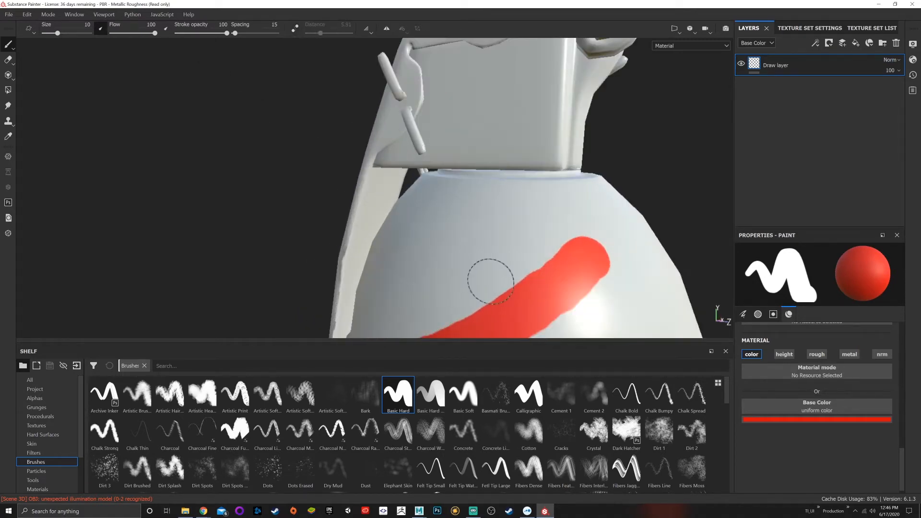
pyautogui.keyDown('alt'); pyautogui.moveTo(491, 281); pyautogui.dragTo(374, 151, button='middle'); pyautogui.keyUp('alt')
pyautogui.moveTo(374, 151)
pyautogui.keyDown('alt'); pyautogui.mouseDown()
pyautogui.moveTo(512, 168)
pyautogui.moveTo(487, 194)
pyautogui.moveTo(388, 194)
pyautogui.mouseUp(); pyautogui.keyUp('alt')
pyautogui.scroll(-5, 479, 200)
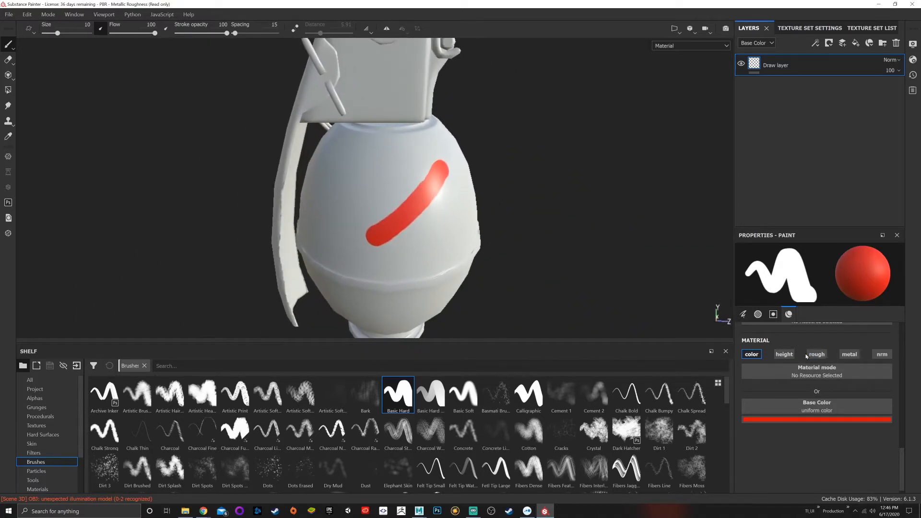
# Enable the height channel at 0.1361 and paint a raised red stroke parallel to the first one.
pyautogui.click(790, 356)
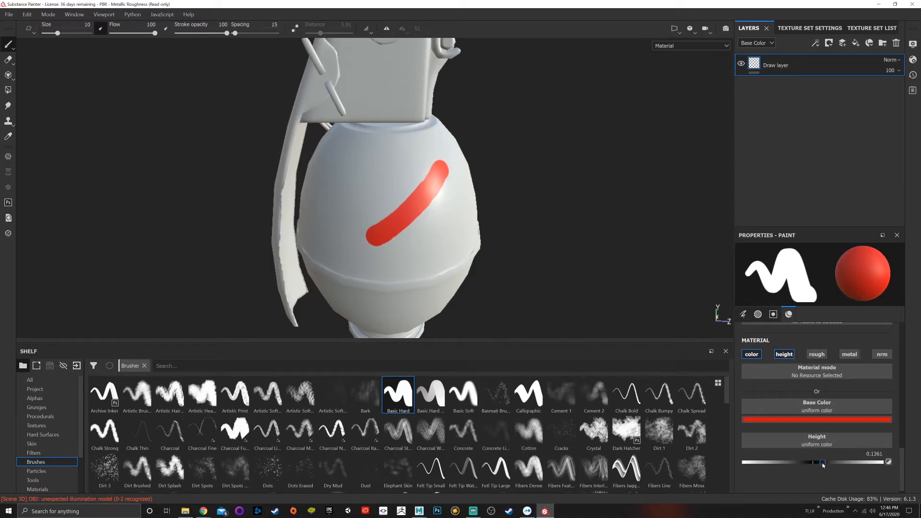
pyautogui.moveTo(411, 164)
pyautogui.mouseDown()
pyautogui.moveTo(360, 213)
pyautogui.moveTo(353, 177)
pyautogui.moveTo(341, 170)
pyautogui.mouseUp()
pyautogui.scroll(3, 396, 215)
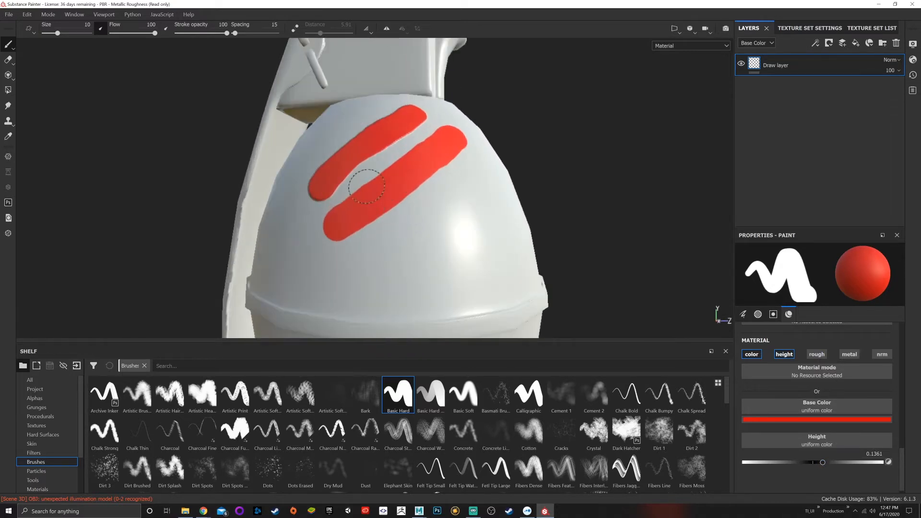
pyautogui.moveTo(360, 181)
pyautogui.keyDown('shift'); pyautogui.mouseDown(button='right')
pyautogui.moveTo(426, 187)
pyautogui.moveTo(339, 191)
pyautogui.moveTo(481, 190)
pyautogui.mouseUp(button='right'); pyautogui.keyUp('shift')
pyautogui.scroll(-3, 450, 182)
pyautogui.moveTo(428, 162)
pyautogui.keyDown('alt'); pyautogui.mouseDown()
pyautogui.moveTo(418, 178)
pyautogui.moveTo(427, 187)
pyautogui.mouseUp(); pyautogui.keyUp('alt')
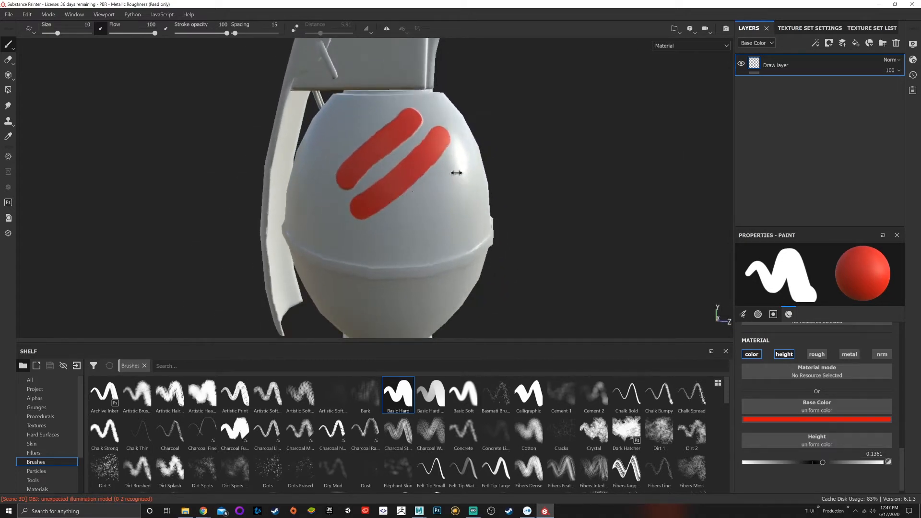
pyautogui.keyDown('shift'); pyautogui.moveTo(456, 172); pyautogui.dragTo(435, 175, button='right'); pyautogui.keyUp('shift')
# Enable the roughness channel, set roughness to 0, and paint a third, glossy red stroke beside the raised one.
pyautogui.click(815, 355)
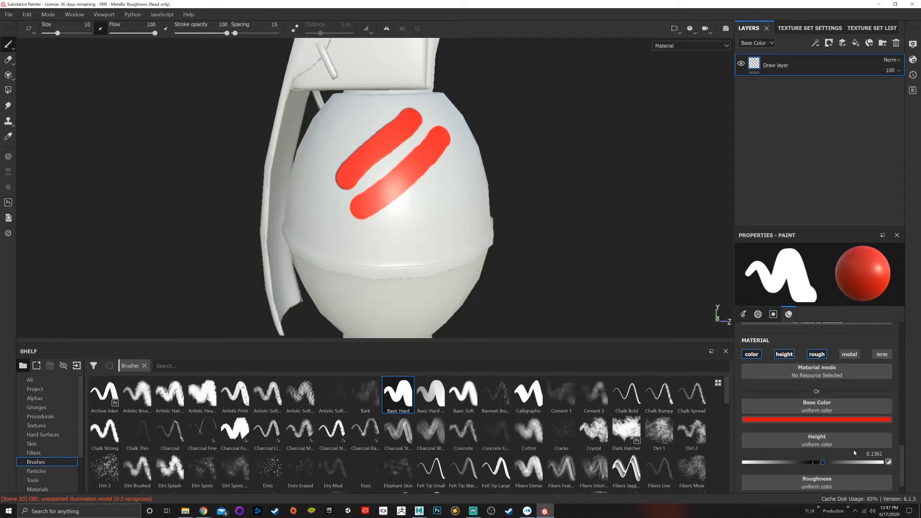
pyautogui.scroll(-1, 804, 483)
pyautogui.moveTo(784, 484)
pyautogui.mouseDown()
pyautogui.moveTo(855, 479)
pyautogui.moveTo(769, 481)
pyautogui.mouseUp()
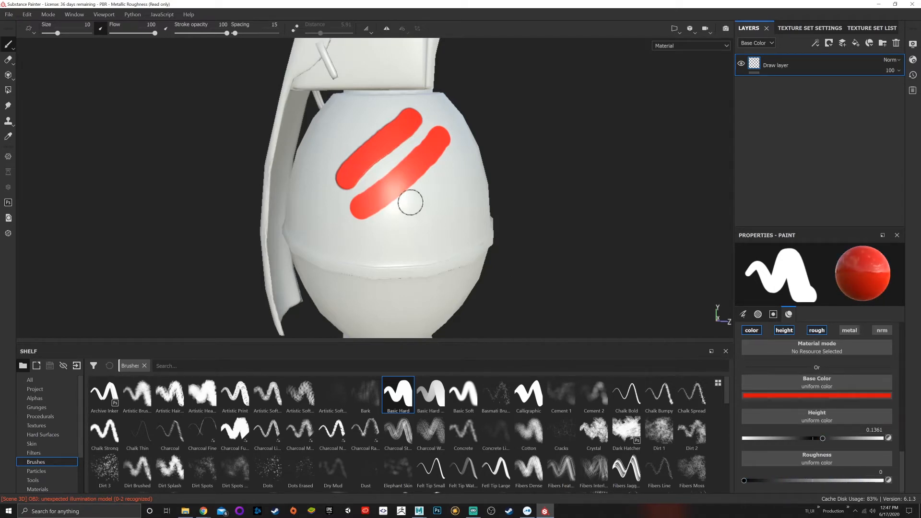
pyautogui.moveTo(360, 108); pyautogui.dragTo(305, 173)
pyautogui.moveTo(307, 173)
pyautogui.keyDown('alt'); pyautogui.mouseDown()
pyautogui.moveTo(378, 169)
pyautogui.moveTo(394, 177)
pyautogui.moveTo(368, 171)
pyautogui.moveTo(427, 240)
pyautogui.mouseUp(); pyautogui.keyUp('alt')
pyautogui.scroll(5, 393, 179)
pyautogui.moveTo(610, 293)
pyautogui.keyDown('alt'); pyautogui.mouseDown()
pyautogui.moveTo(407, 187)
pyautogui.moveTo(423, 219)
pyautogui.moveTo(422, 206)
pyautogui.mouseUp(); pyautogui.keyUp('alt')
pyautogui.scroll(-3, 420, 177)
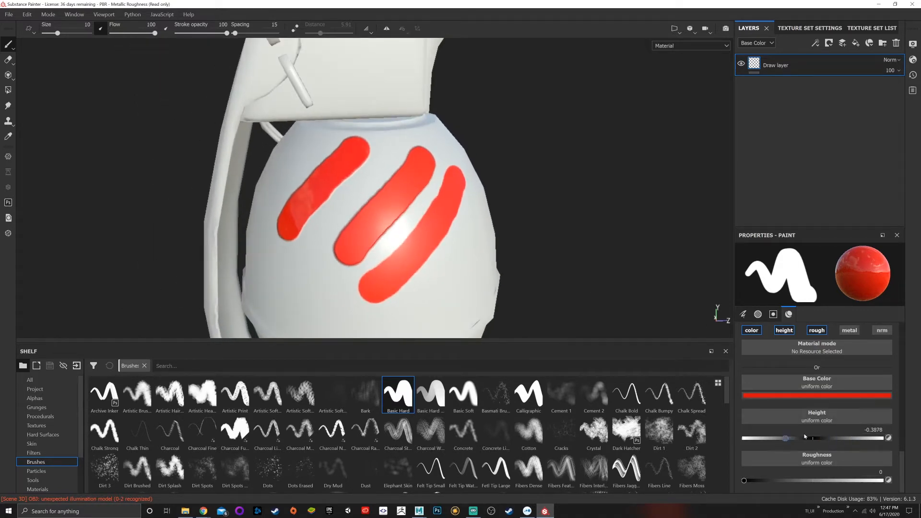
# Set the brush height to -0.3469 and paint a sunken red stroke on the lever-free side of the existing strokes.
pyautogui.keyDown('alt'); pyautogui.moveTo(458, 234); pyautogui.dragTo(404, 216); pyautogui.keyUp('alt')
pyautogui.moveTo(496, 223)
pyautogui.mouseDown()
pyautogui.moveTo(479, 257)
pyautogui.moveTo(433, 304)
pyautogui.moveTo(409, 252)
pyautogui.moveTo(417, 278)
pyautogui.mouseUp()
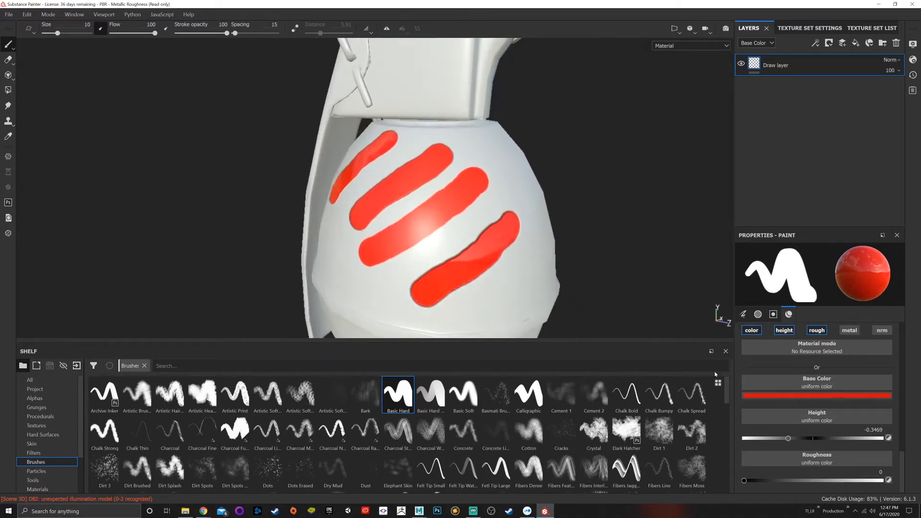
# Enable the metallic channel, set metallic to 1, and paint a metallic red stroke next to the sunken one.
pyautogui.click(857, 331)
pyautogui.scroll(-2, 835, 433)
pyautogui.moveTo(808, 480); pyautogui.dragTo(888, 481)
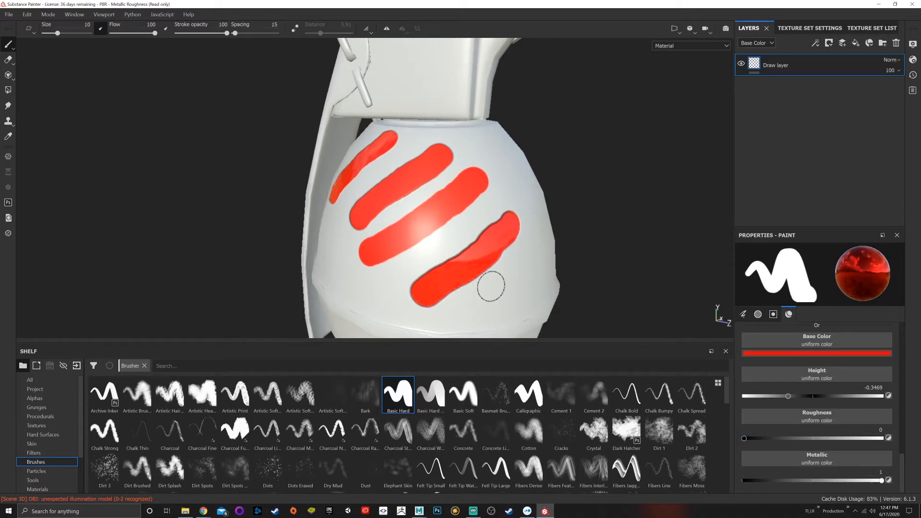
pyautogui.keyDown('alt'); pyautogui.moveTo(490, 285); pyautogui.dragTo(453, 226); pyautogui.keyUp('alt')
pyautogui.moveTo(521, 187)
pyautogui.mouseDown()
pyautogui.moveTo(448, 250)
pyautogui.moveTo(411, 199)
pyautogui.moveTo(366, 199)
pyautogui.moveTo(362, 211)
pyautogui.moveTo(410, 225)
pyautogui.moveTo(434, 218)
pyautogui.moveTo(413, 207)
pyautogui.moveTo(461, 243)
pyautogui.mouseUp()
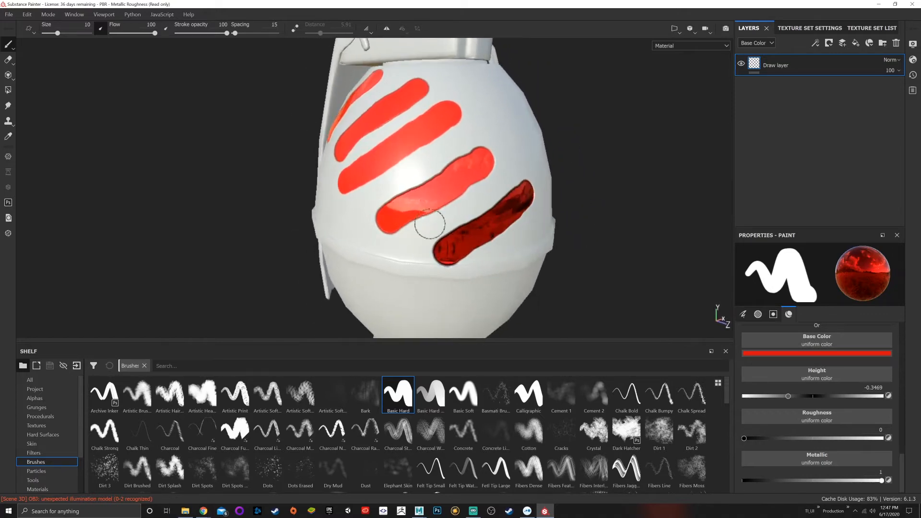
pyautogui.keyDown('alt'); pyautogui.moveTo(409, 196); pyautogui.dragTo(458, 240, button='middle'); pyautogui.keyUp('alt')
pyautogui.keyDown('alt'); pyautogui.moveTo(459, 240); pyautogui.dragTo(499, 227); pyautogui.keyUp('alt')
pyautogui.scroll(-4, 470, 202)
pyautogui.keyDown('alt'); pyautogui.moveTo(508, 189); pyautogui.dragTo(469, 223, button='middle'); pyautogui.keyUp('alt')
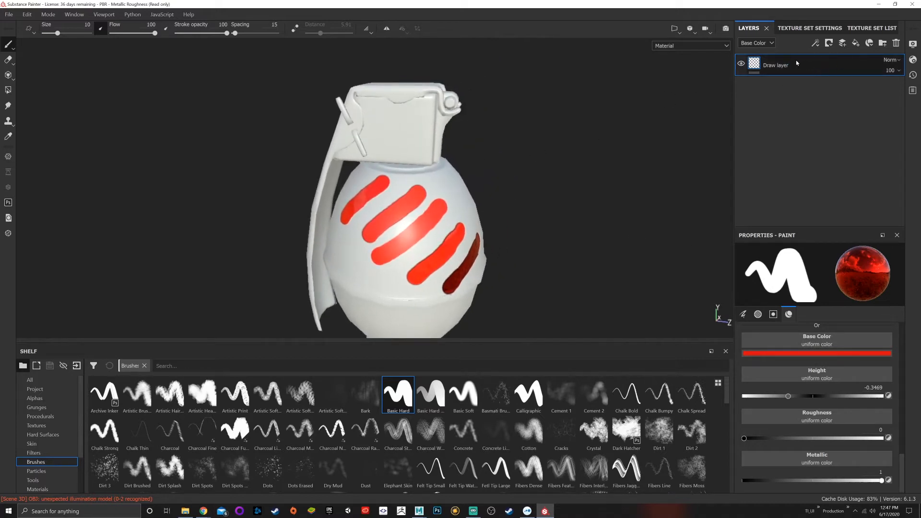
# Delete the Draw layer with its strokes and leave one new empty paint layer in its place.
pyautogui.keyDown('alt'); pyautogui.moveTo(465, 271); pyautogui.dragTo(451, 239); pyautogui.keyUp('alt')
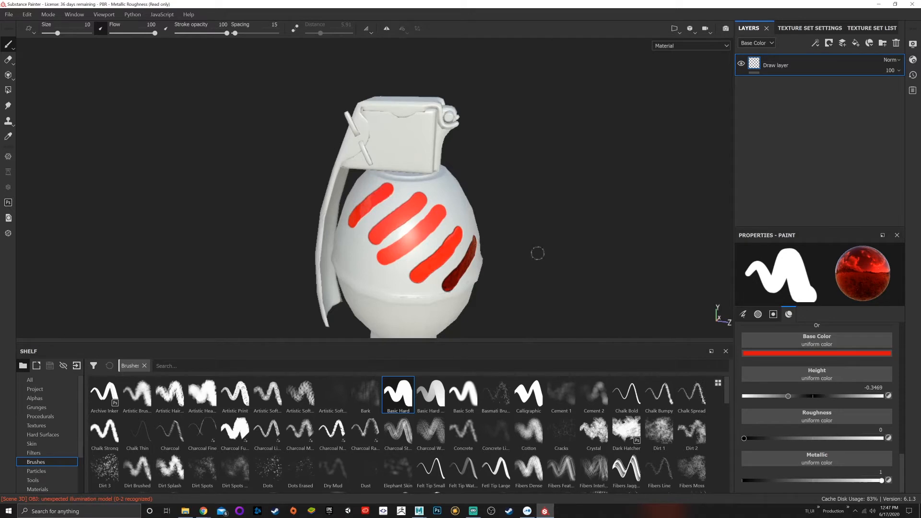
pyautogui.keyDown('alt'); pyautogui.moveTo(487, 261); pyautogui.dragTo(503, 252); pyautogui.keyUp('alt')
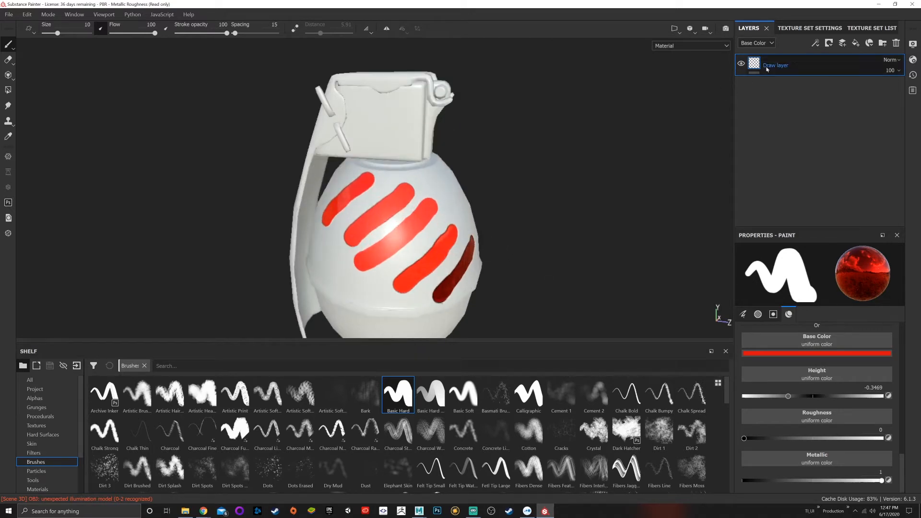
pyautogui.press('Delete')
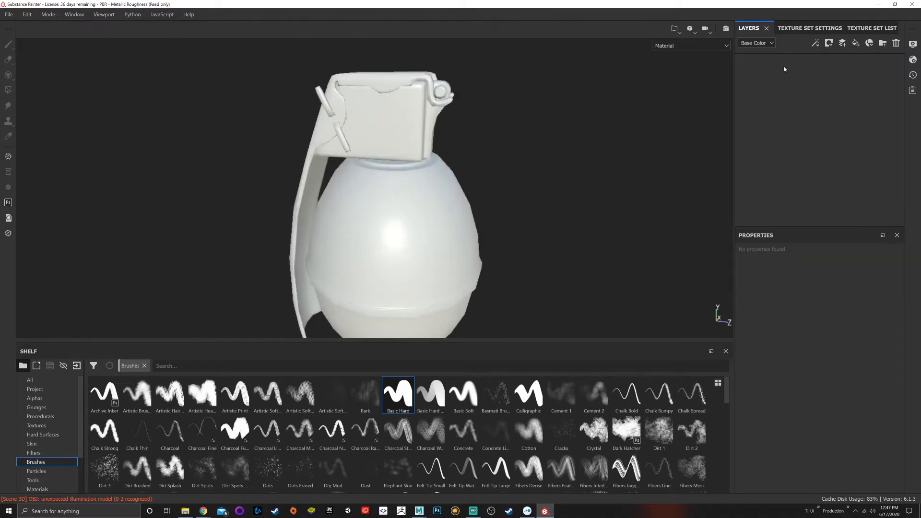
pyautogui.click(842, 42)
pyautogui.click(842, 43)
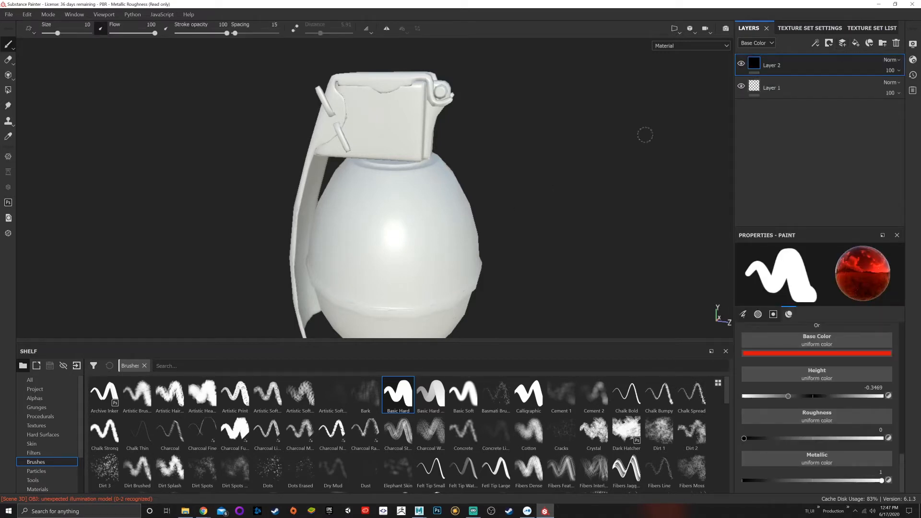
pyautogui.press('Delete')
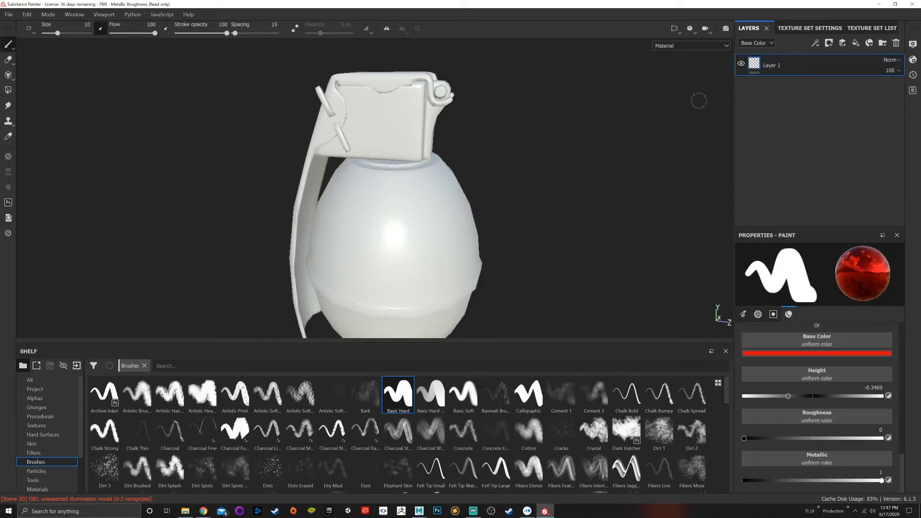
# Paint a vertical metallic red stroke down the upper half of the grenade body with the Basic Hard brush.
pyautogui.scroll(2, 766, 428)
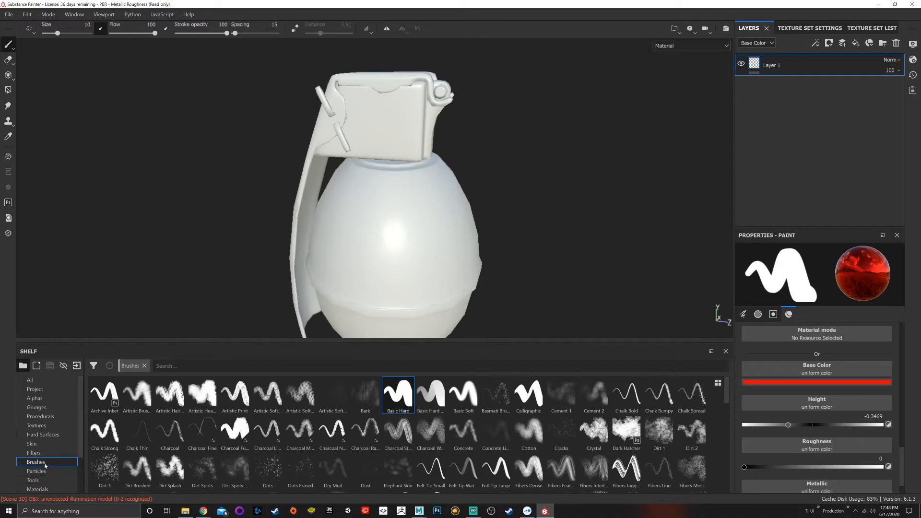
pyautogui.scroll(-2, 384, 222)
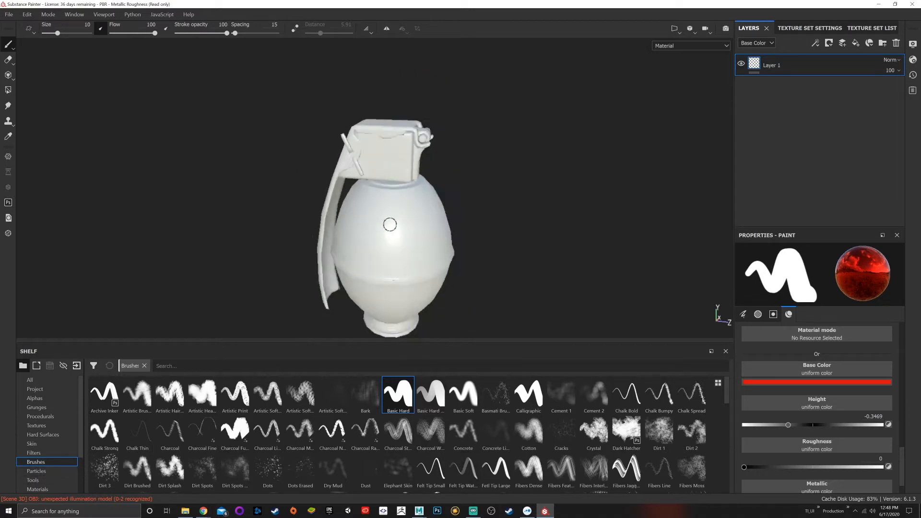
pyautogui.scroll(4, 417, 199)
pyautogui.moveTo(337, 171); pyautogui.dragTo(327, 305)
pyautogui.keyDown('alt'); pyautogui.moveTo(349, 267); pyautogui.dragTo(336, 283); pyautogui.keyUp('alt')
pyautogui.moveTo(387, 256)
pyautogui.keyDown('alt'); pyautogui.mouseDown()
pyautogui.moveTo(413, 253)
pyautogui.moveTo(409, 214)
pyautogui.moveTo(322, 163)
pyautogui.mouseUp(); pyautogui.keyUp('alt')
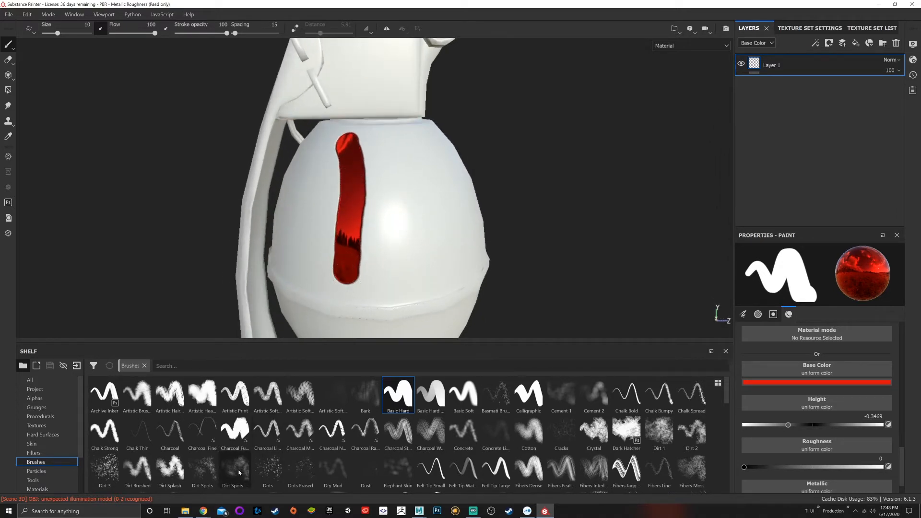
# Paint a vertical stroke with the Dirt Spots brush on the grenade body, on the lever-free side of the metallic red stroke.
pyautogui.click(213, 475)
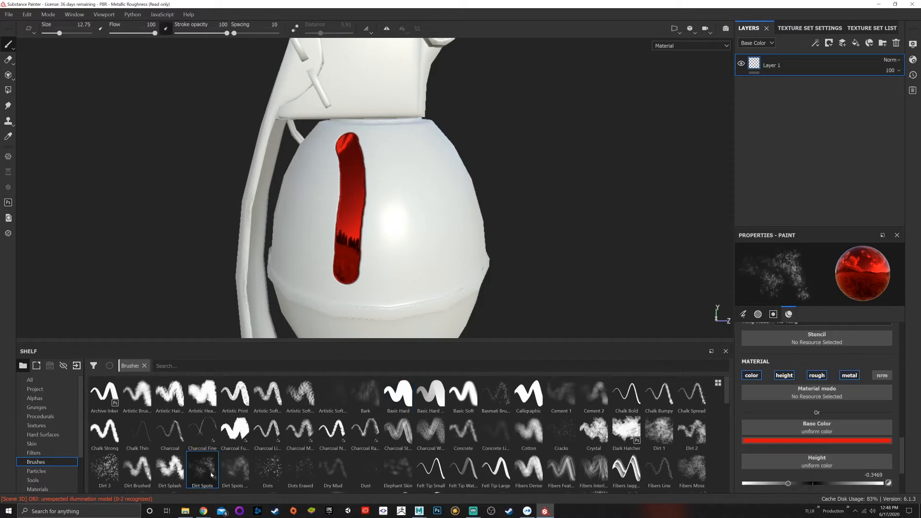
pyautogui.keyDown('alt'); pyautogui.moveTo(410, 241); pyautogui.dragTo(378, 222); pyautogui.keyUp('alt')
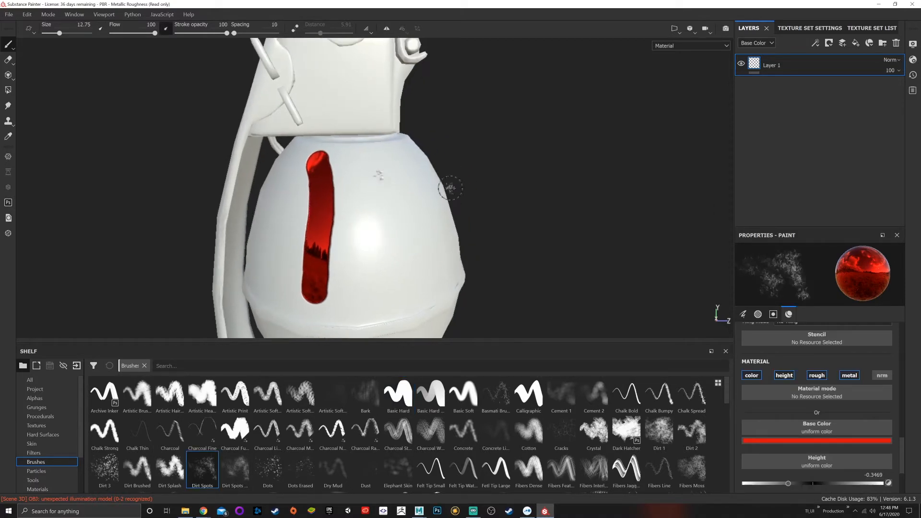
pyautogui.moveTo(450, 188)
pyautogui.keyDown('alt'); pyautogui.mouseDown()
pyautogui.moveTo(421, 175)
pyautogui.moveTo(432, 282)
pyautogui.mouseUp(); pyautogui.keyUp('alt')
# Stamp red blotches between the metallic stroke and the dirt spots with the blotchy Kyle's Paint brush at size 45.04.
pyautogui.scroll(-10, 435, 454)
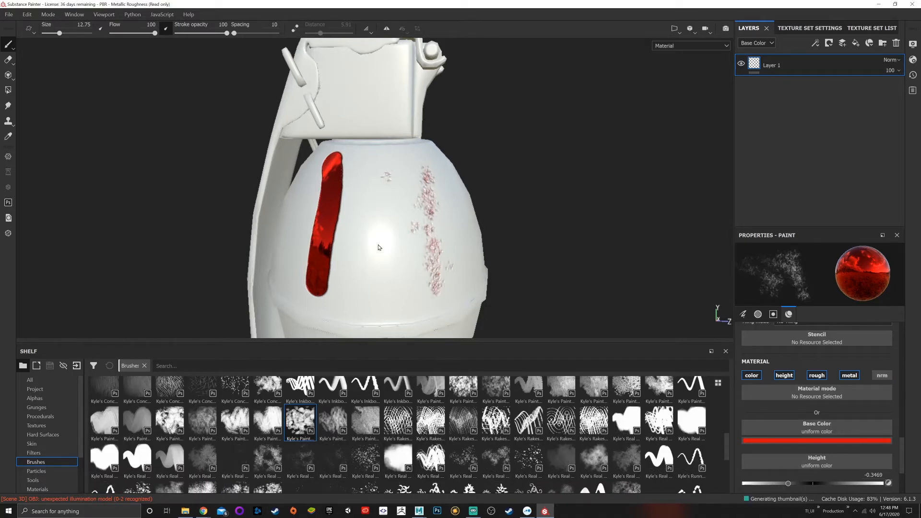
pyautogui.click(382, 227)
pyautogui.moveTo(439, 235)
pyautogui.keyDown('alt'); pyautogui.mouseDown()
pyautogui.moveTo(438, 253)
pyautogui.moveTo(411, 239)
pyautogui.mouseUp(); pyautogui.keyUp('alt')
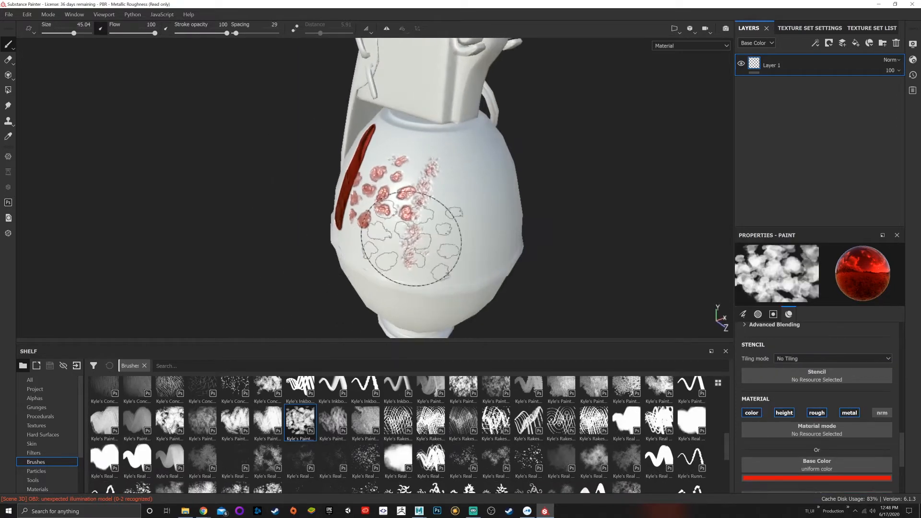
# Paint a vertical band of red blotches on the body beyond the dirt-spot stroke with the Kyle's Paint brush.
pyautogui.click(561, 421)
pyautogui.keyDown('alt'); pyautogui.moveTo(483, 232); pyautogui.dragTo(412, 209); pyautogui.keyUp('alt')
pyautogui.moveTo(480, 189); pyautogui.dragTo(496, 262)
pyautogui.keyDown('alt'); pyautogui.moveTo(427, 235); pyautogui.dragTo(512, 232); pyautogui.keyUp('alt')
pyautogui.keyDown('alt'); pyautogui.moveTo(512, 232); pyautogui.dragTo(553, 206, button='middle'); pyautogui.keyUp('alt')
pyautogui.scroll(8, 374, 439)
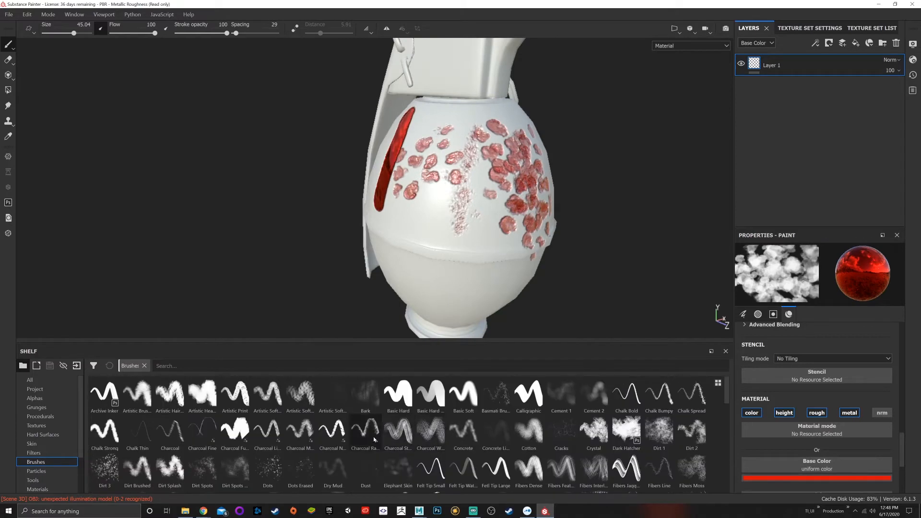
# Paint more red blotches on the body between the lever and the metallic red stroke.
pyautogui.moveTo(494, 230)
pyautogui.keyDown('alt'); pyautogui.mouseDown()
pyautogui.moveTo(473, 229)
pyautogui.moveTo(456, 210)
pyautogui.mouseUp(); pyautogui.keyUp('alt')
pyautogui.keyDown('alt'); pyautogui.moveTo(456, 210); pyautogui.dragTo(470, 249, button='middle'); pyautogui.keyUp('alt')
pyautogui.scroll(-2, 470, 248)
pyautogui.scroll(4, 403, 243)
pyautogui.keyDown('alt'); pyautogui.moveTo(403, 243); pyautogui.dragTo(384, 256); pyautogui.keyUp('alt')
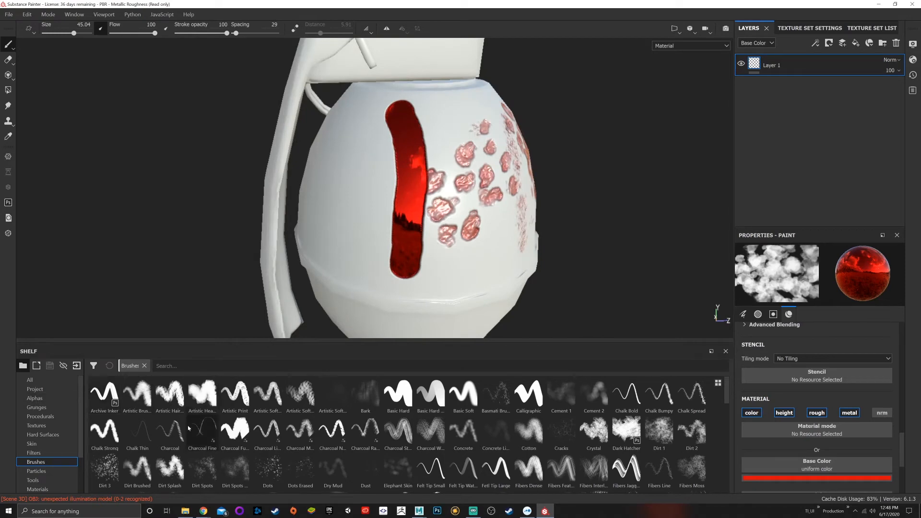
pyautogui.moveTo(353, 162); pyautogui.dragTo(353, 216)
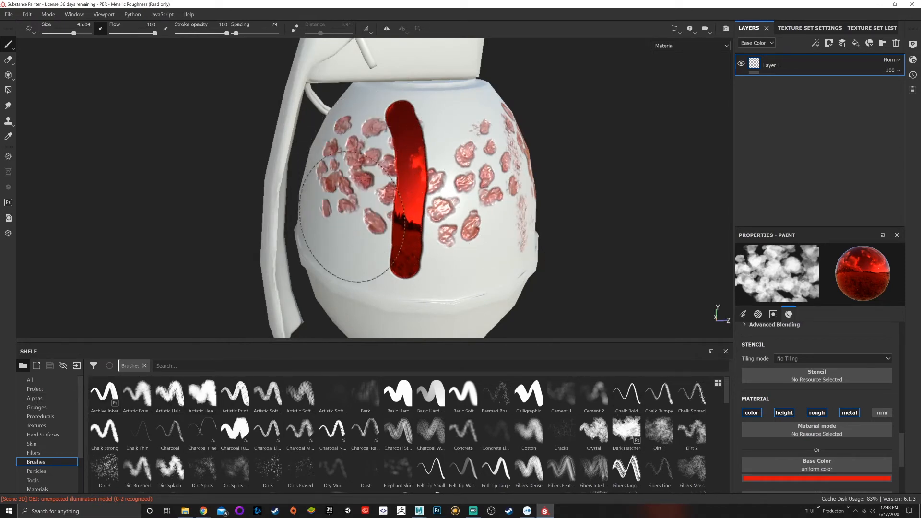
pyautogui.moveTo(499, 267)
pyautogui.keyDown('alt'); pyautogui.mouseDown()
pyautogui.moveTo(495, 211)
pyautogui.moveTo(479, 180)
pyautogui.moveTo(506, 181)
pyautogui.moveTo(499, 226)
pyautogui.moveTo(494, 185)
pyautogui.moveTo(534, 215)
pyautogui.moveTo(509, 230)
pyautogui.moveTo(569, 222)
pyautogui.moveTo(542, 208)
pyautogui.moveTo(483, 220)
pyautogui.moveTo(509, 220)
pyautogui.mouseUp(); pyautogui.keyUp('alt')
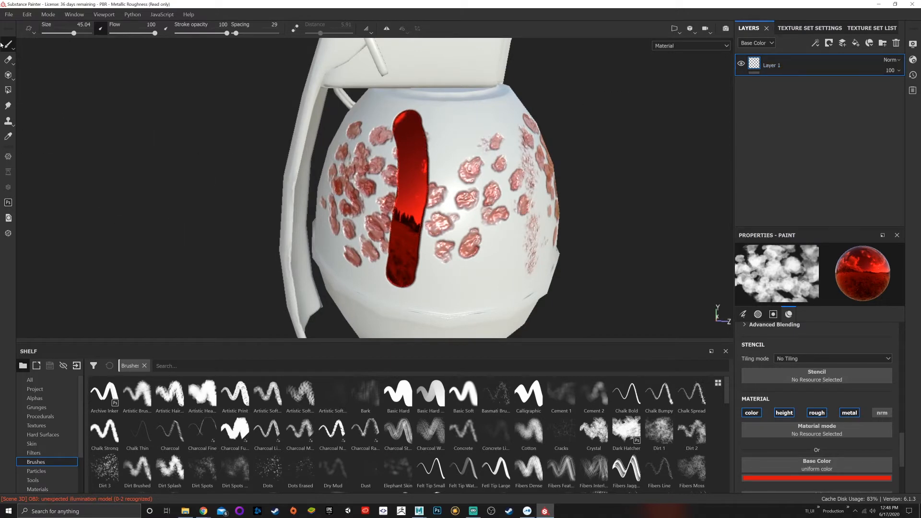
# Erase a horizontal band across the painted strokes and polygon-fill the quads around the upper red stroke with white.
pyautogui.click(8, 60)
pyautogui.moveTo(353, 203); pyautogui.dragTo(516, 184)
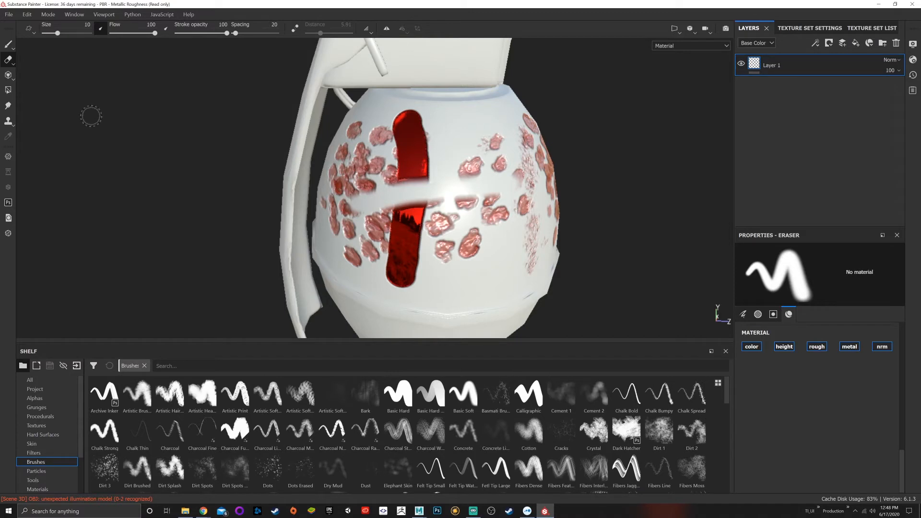
pyautogui.click(8, 90)
pyautogui.moveTo(398, 155); pyautogui.dragTo(433, 196)
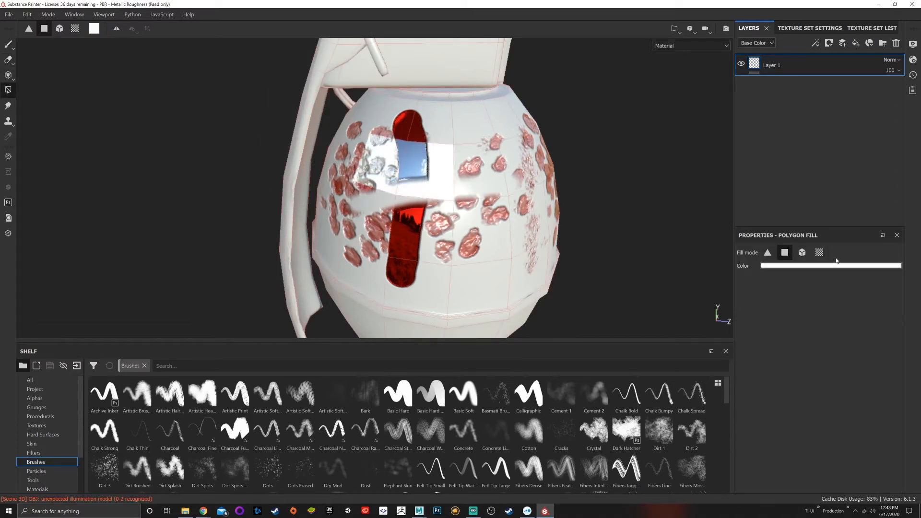
# Smudge the upper end of the red stroke toward the lever and use the Clone tool across the middle of the painted area.
pyautogui.click(8, 105)
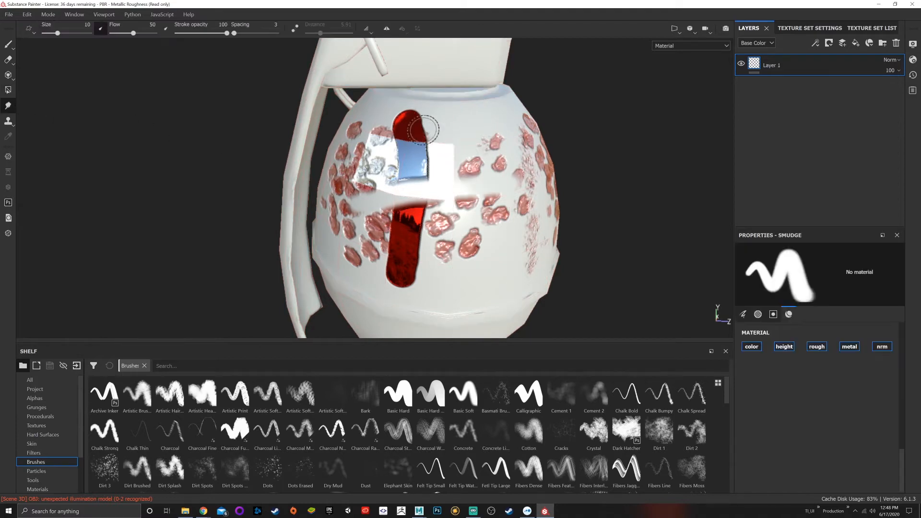
pyautogui.moveTo(424, 129)
pyautogui.mouseDown()
pyautogui.moveTo(370, 119)
pyautogui.moveTo(325, 125)
pyautogui.mouseUp()
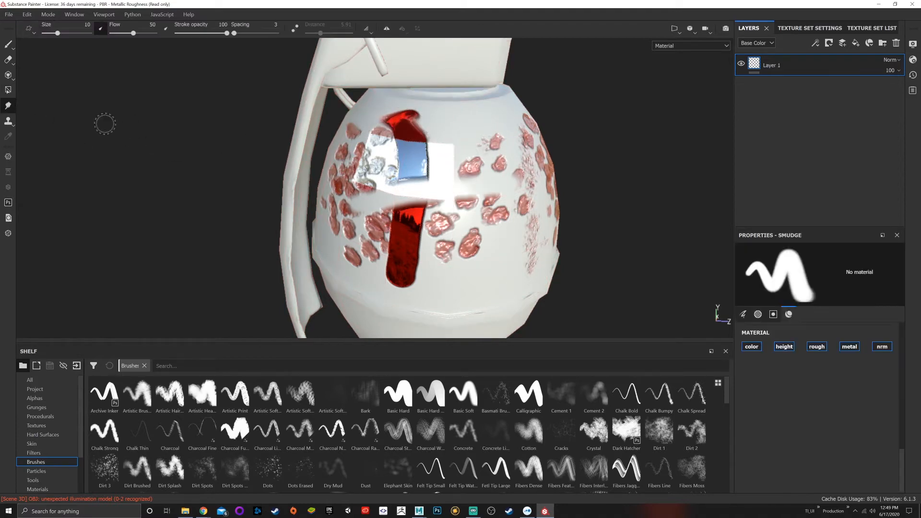
pyautogui.click(8, 122)
pyautogui.moveTo(424, 147)
pyautogui.mouseDown()
pyautogui.moveTo(487, 181)
pyautogui.moveTo(468, 220)
pyautogui.moveTo(434, 211)
pyautogui.moveTo(358, 234)
pyautogui.mouseUp()
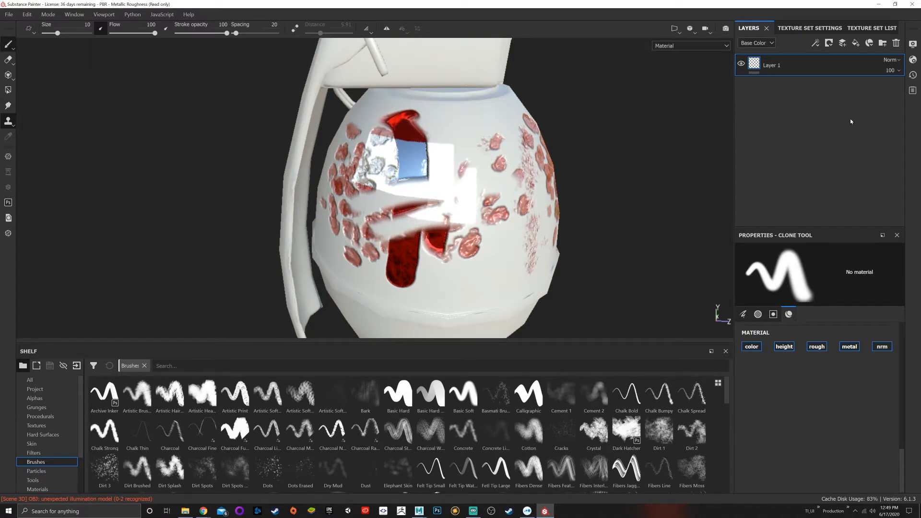
# Delete the test paint layer and add a fill layer in its place.
pyautogui.press('1')
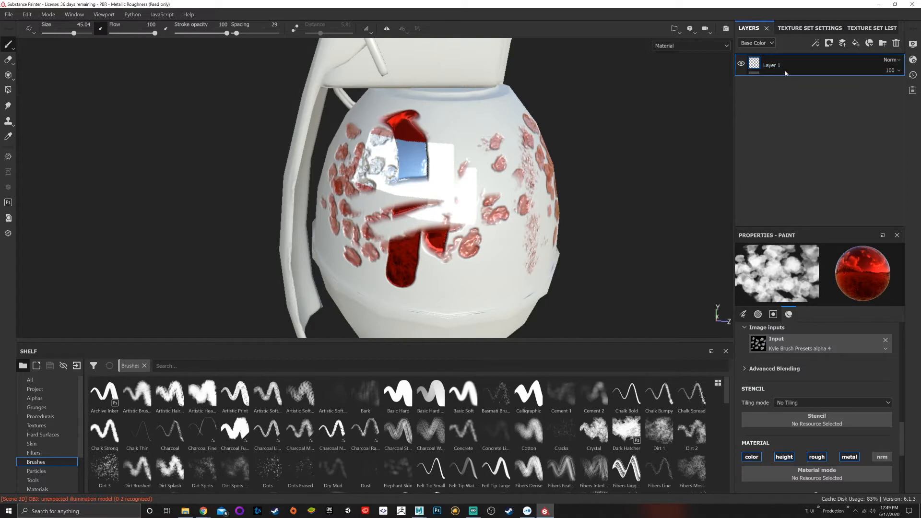
pyautogui.press('Delete')
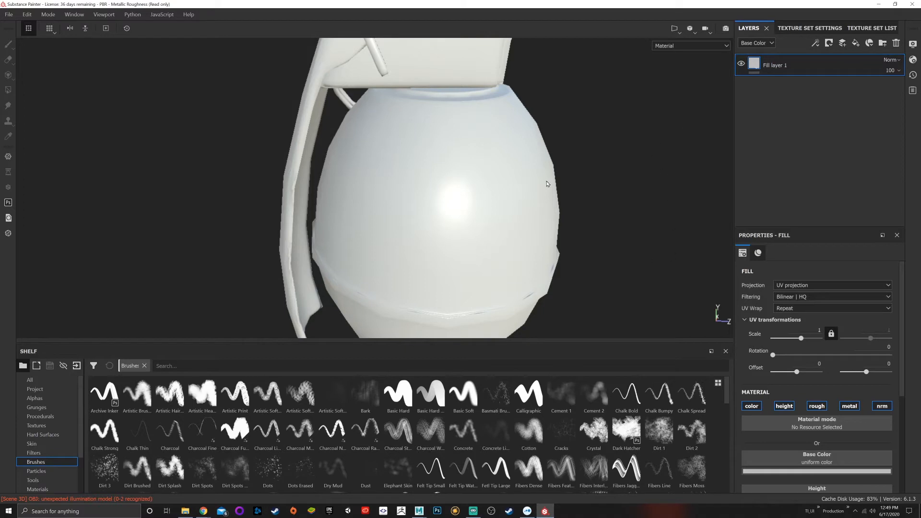
# Set the fill layer's base color to a dark green.
pyautogui.keyDown('alt'); pyautogui.moveTo(515, 167); pyautogui.dragTo(499, 242, button='middle'); pyautogui.keyUp('alt')
pyautogui.scroll(-4, 504, 236)
pyautogui.keyDown('alt'); pyautogui.moveTo(508, 230); pyautogui.dragTo(524, 255); pyautogui.keyUp('alt')
pyautogui.keyDown('alt'); pyautogui.moveTo(525, 254); pyautogui.dragTo(470, 181, button='middle'); pyautogui.keyUp('alt')
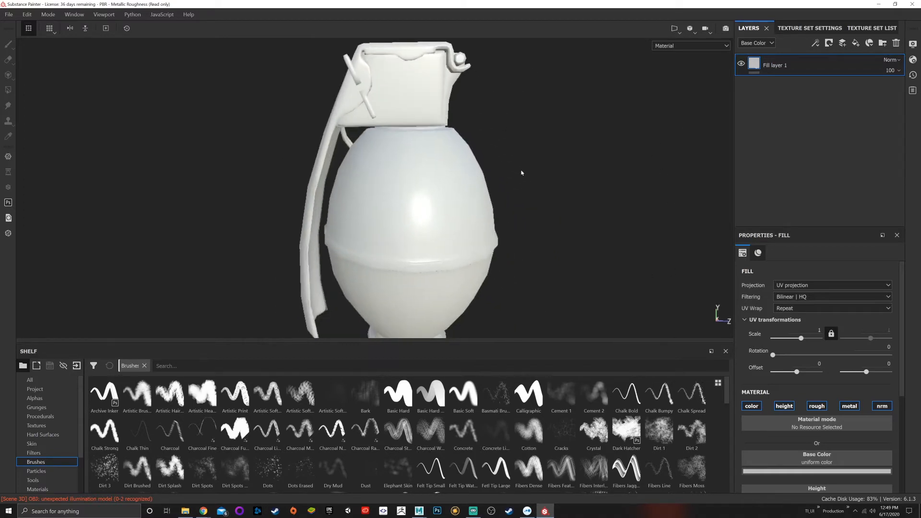
pyautogui.scroll(-1, 810, 424)
pyautogui.click(812, 445)
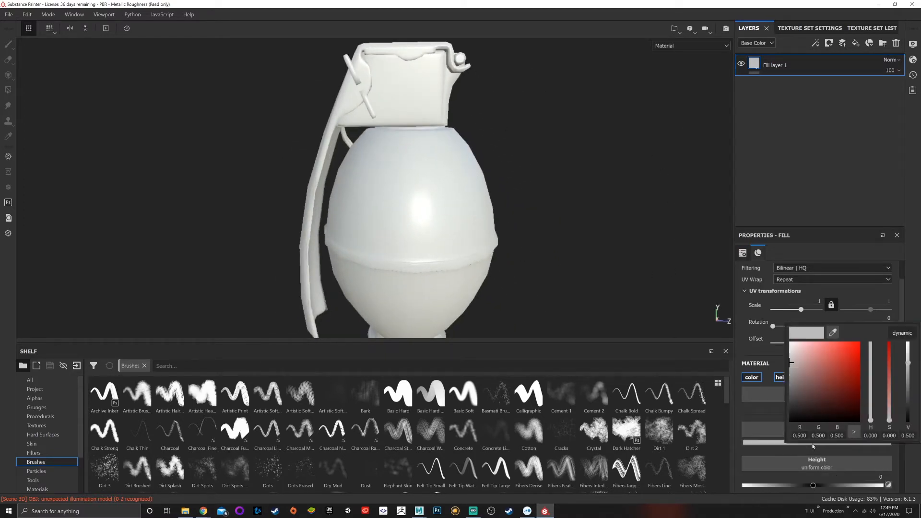
pyautogui.click(902, 333)
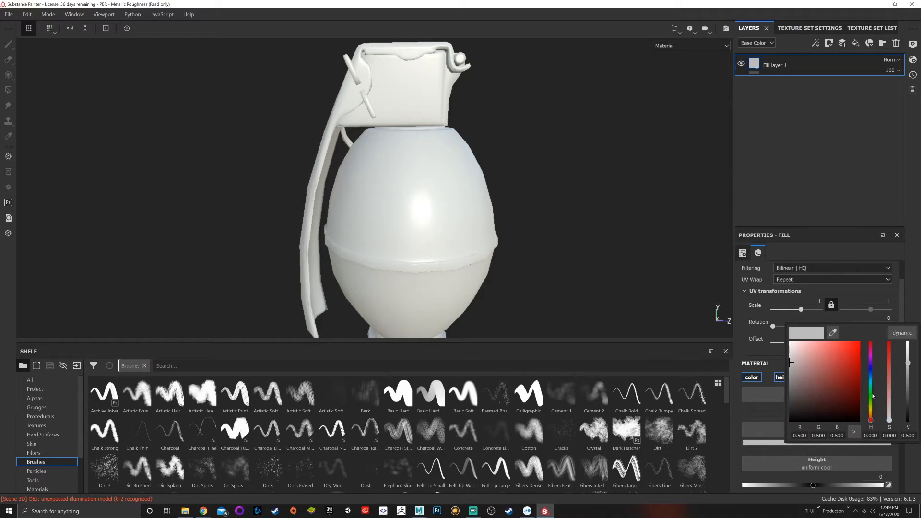
pyautogui.click(871, 395)
pyautogui.moveTo(844, 401); pyautogui.dragTo(819, 408)
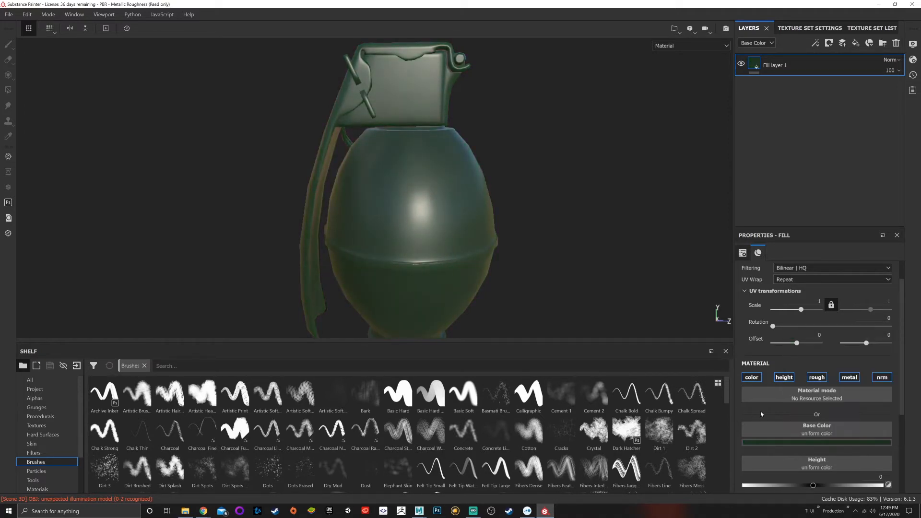
# Set the fill layer's roughness to 0.5748 and check the surface on the grenade.
pyautogui.scroll(-2, 791, 417)
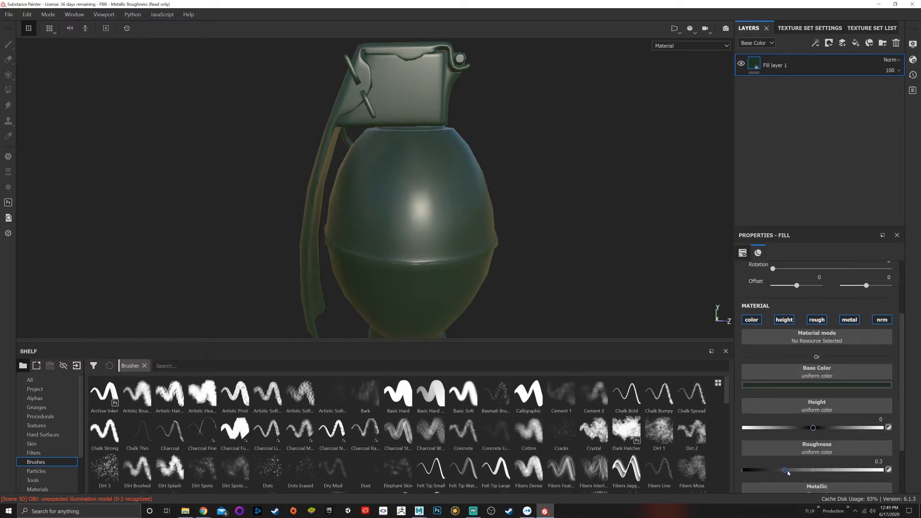
pyautogui.moveTo(786, 470)
pyautogui.mouseDown()
pyautogui.moveTo(740, 469)
pyautogui.moveTo(827, 468)
pyautogui.mouseUp()
pyautogui.scroll(-3, 475, 234)
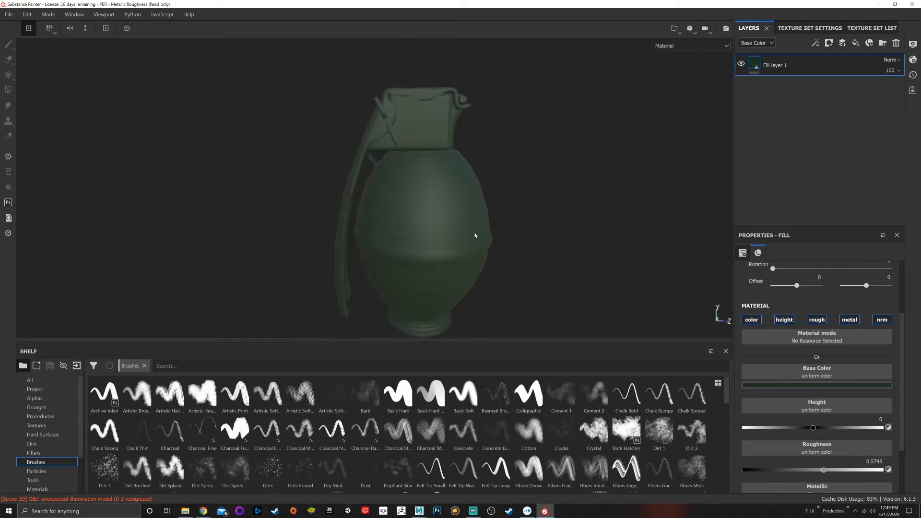
pyautogui.scroll(3, 474, 234)
pyautogui.keyDown('alt'); pyautogui.moveTo(477, 230); pyautogui.dragTo(523, 220); pyautogui.keyUp('alt')
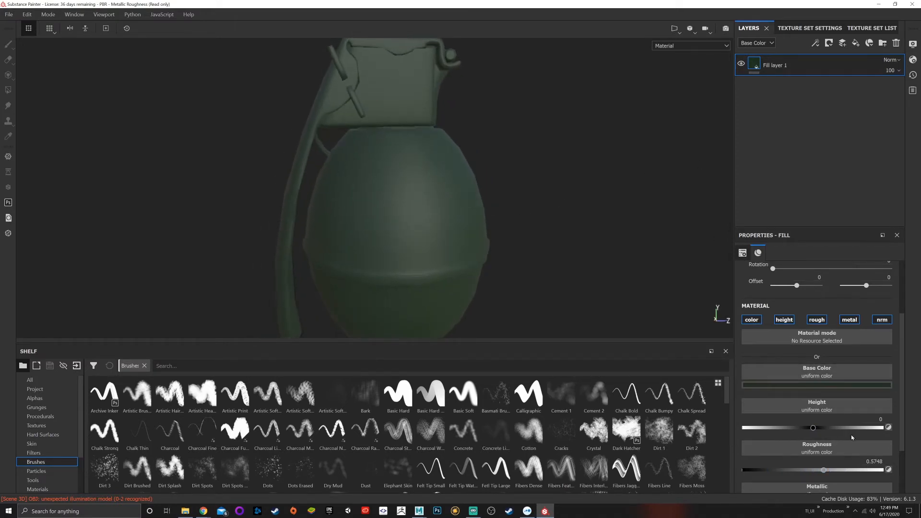
# Set the fill layer's metallic value to 0.2313.
pyautogui.scroll(-2, 850, 435)
pyautogui.moveTo(752, 457); pyautogui.dragTo(791, 456)
pyautogui.scroll(-1, 791, 458)
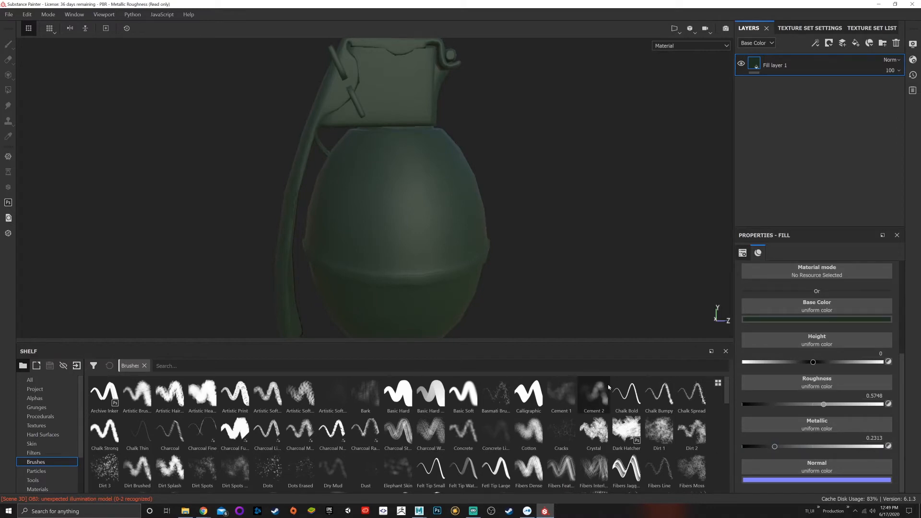
# Lighten the fill layer's base color to a muted green of about R 0.040, G 0.073, B 0.044.
pyautogui.keyDown('alt'); pyautogui.moveTo(520, 175); pyautogui.dragTo(486, 171); pyautogui.keyUp('alt')
pyautogui.moveTo(485, 170)
pyautogui.keyDown('shift'); pyautogui.mouseDown(button='right')
pyautogui.moveTo(507, 173)
pyautogui.moveTo(473, 174)
pyautogui.mouseUp(button='right'); pyautogui.keyUp('shift')
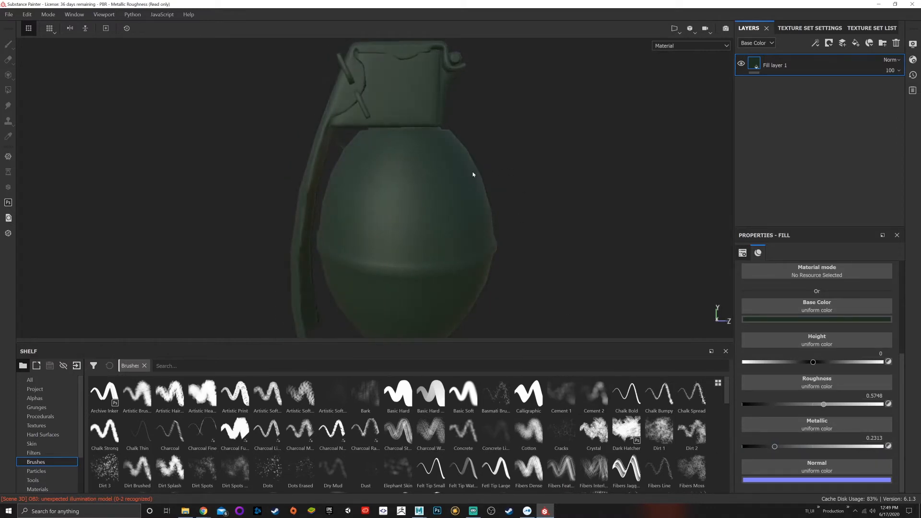
pyautogui.keyDown('alt'); pyautogui.moveTo(472, 175); pyautogui.dragTo(500, 173); pyautogui.keyUp('alt')
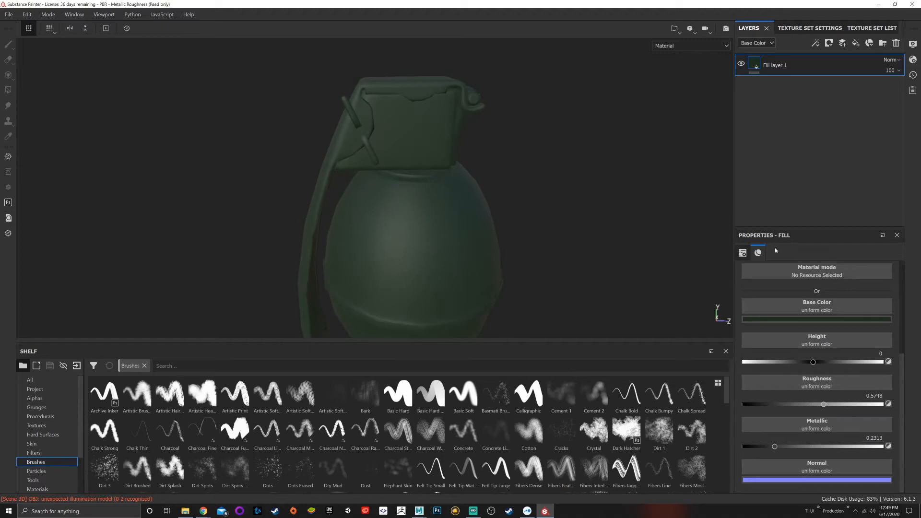
pyautogui.click(795, 321)
pyautogui.click(806, 396)
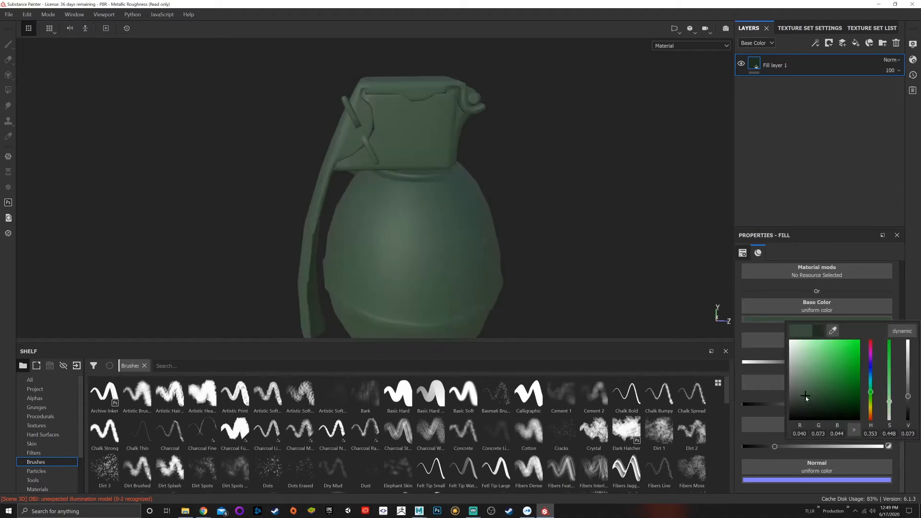
# Examine the green fill on the grenade from all sides, including the lever and the pull ring.
pyautogui.keyDown('alt'); pyautogui.moveTo(607, 191); pyautogui.dragTo(242, 55); pyautogui.keyUp('alt')
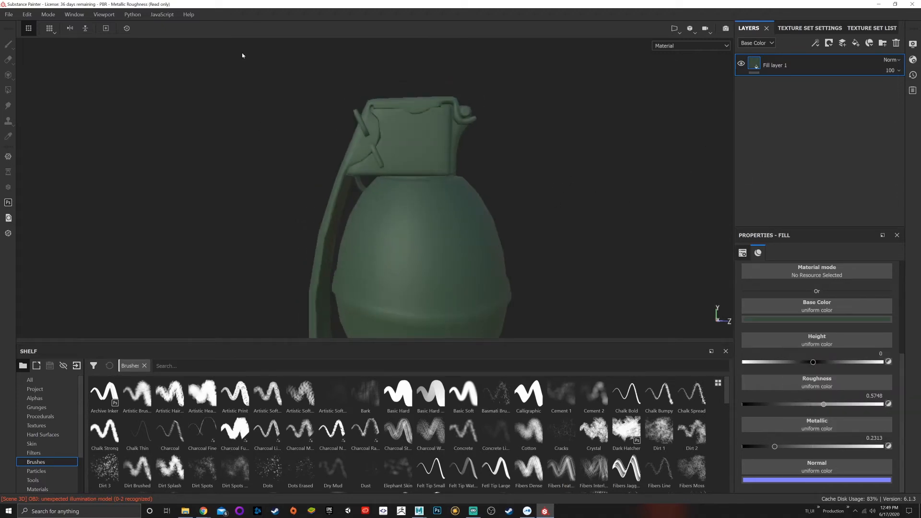
pyautogui.scroll(-3, 516, 211)
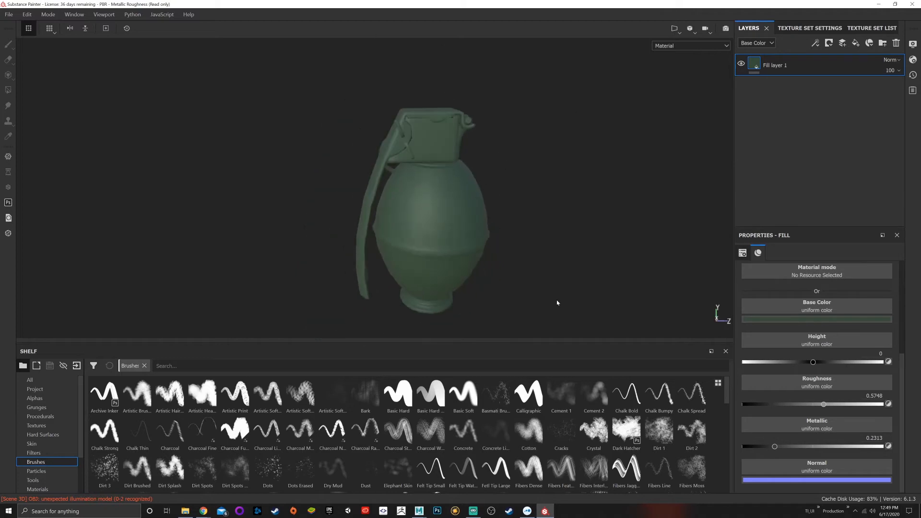
pyautogui.keyDown('alt'); pyautogui.moveTo(557, 304); pyautogui.dragTo(661, 214); pyautogui.keyUp('alt')
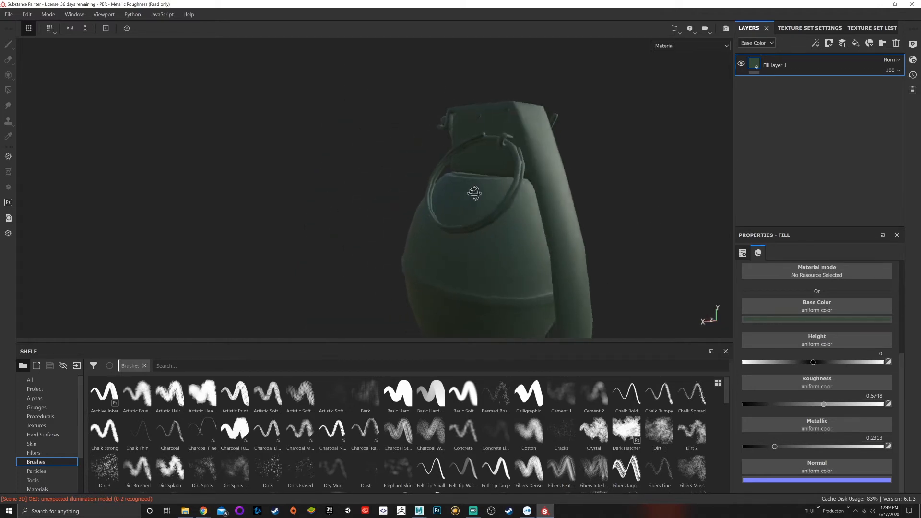
pyautogui.keyDown('alt'); pyautogui.moveTo(474, 194); pyautogui.dragTo(398, 169); pyautogui.keyUp('alt')
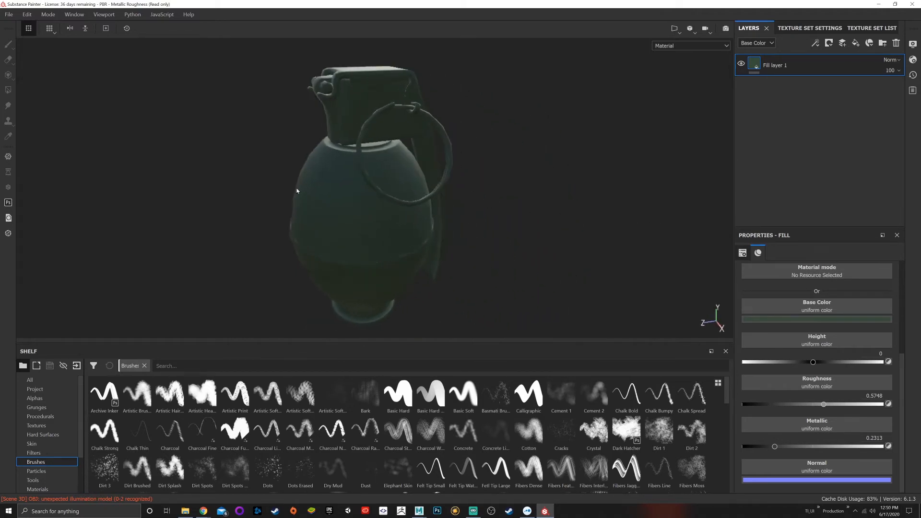
pyautogui.keyDown('alt'); pyautogui.moveTo(296, 191); pyautogui.dragTo(643, 152); pyautogui.keyUp('alt')
pyautogui.keyDown('shift'); pyautogui.moveTo(542, 171); pyautogui.dragTo(489, 191, button='right'); pyautogui.keyUp('shift')
pyautogui.scroll(-4, 489, 191)
pyautogui.scroll(1, 489, 191)
pyautogui.keyDown('alt'); pyautogui.moveTo(490, 190); pyautogui.dragTo(491, 138, button='middle'); pyautogui.keyUp('alt')
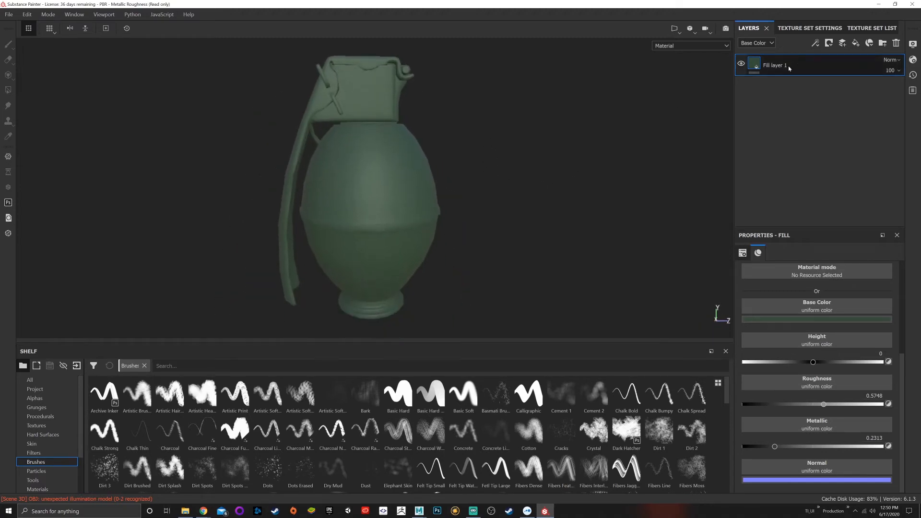
# Add a paint layer above the green fill layer and choose the Basic Soft brush.
pyautogui.click(844, 43)
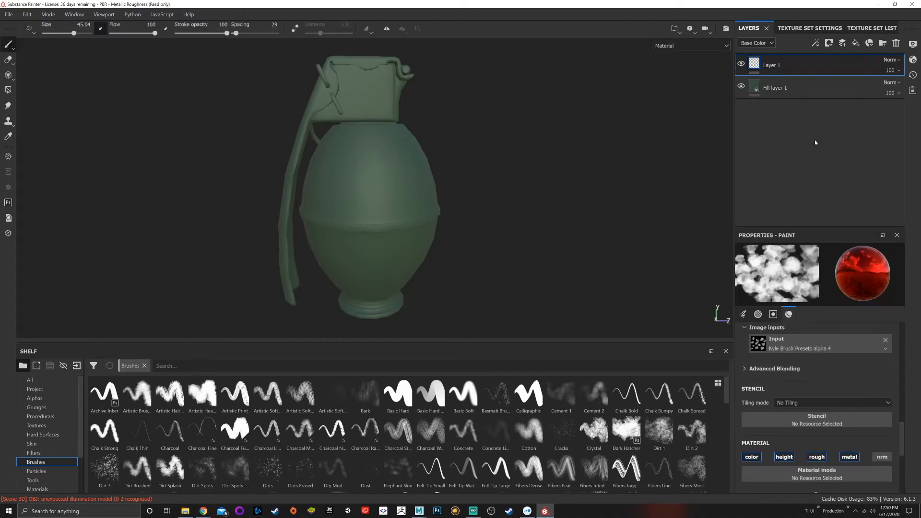
pyautogui.scroll(-3, 811, 394)
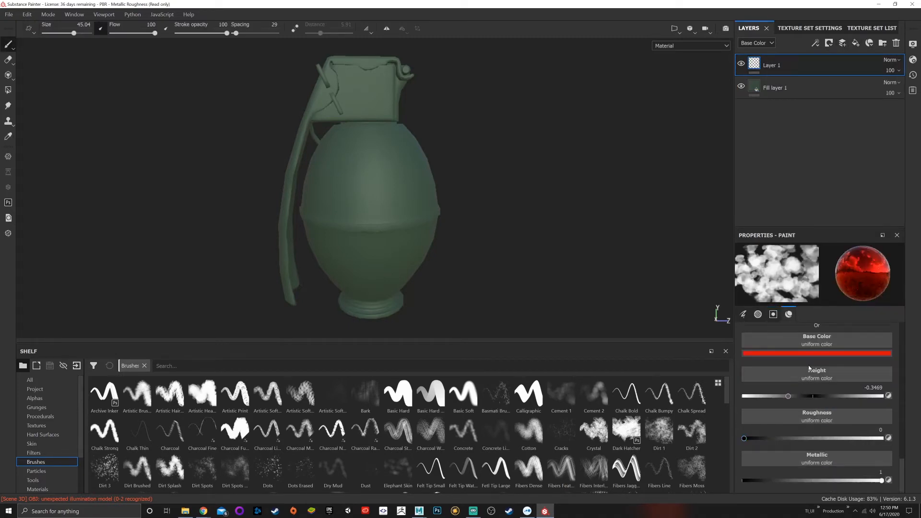
pyautogui.scroll(5, 374, 182)
pyautogui.click(409, 403)
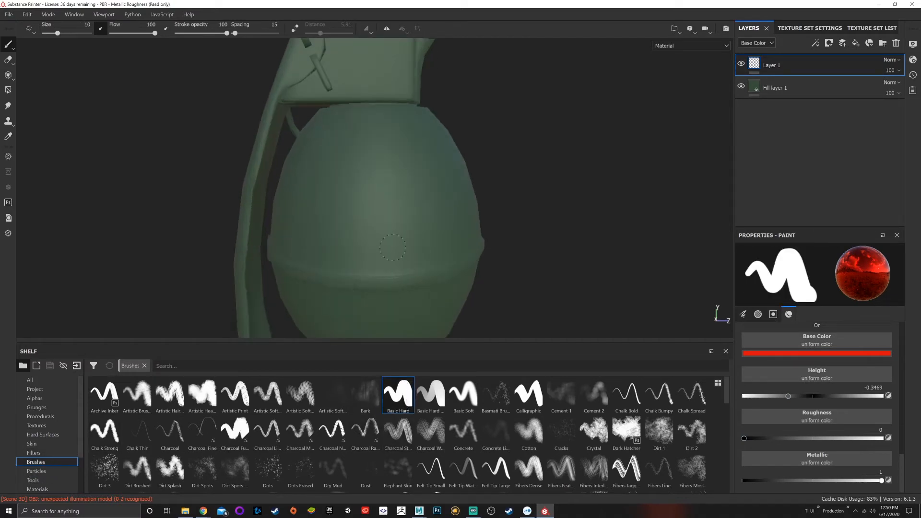
pyautogui.click(463, 397)
pyautogui.click(489, 380)
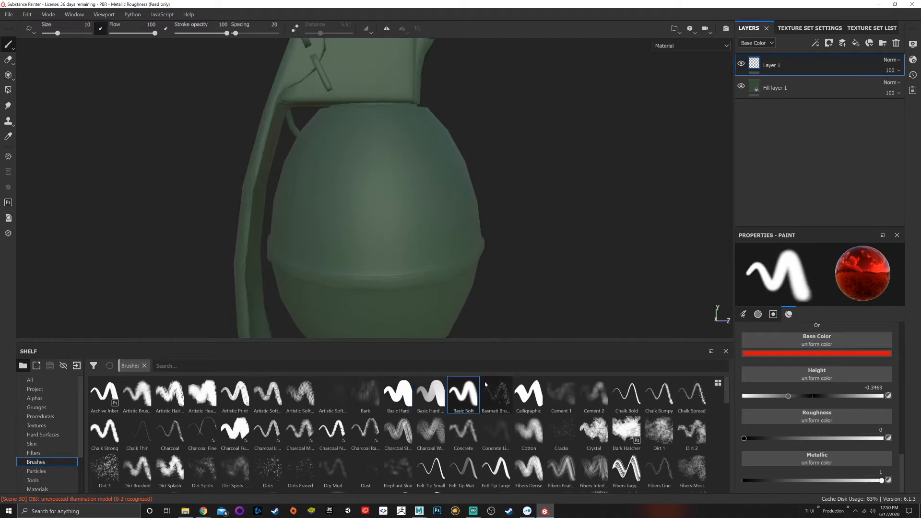
# Paint a vertical red stroke down the grenade body with the Basic Hard brush at size 9.38.
pyautogui.click(398, 394)
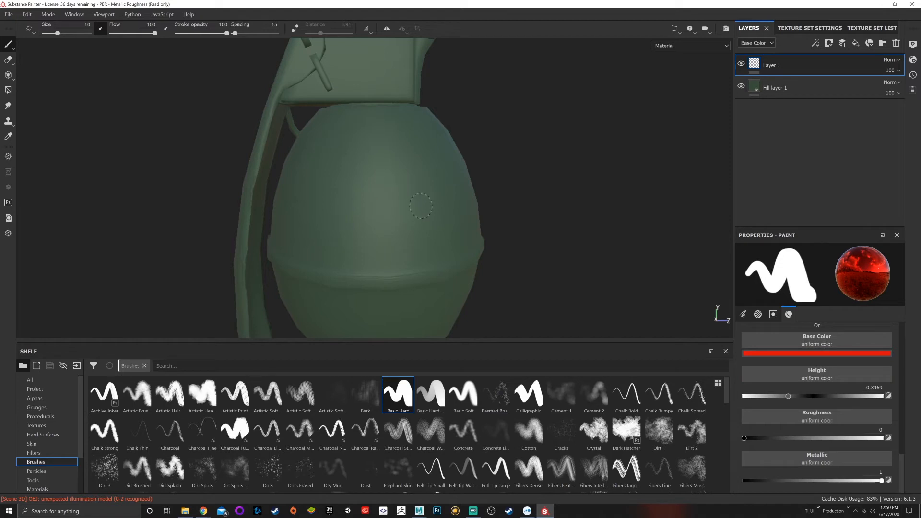
pyautogui.press('[')
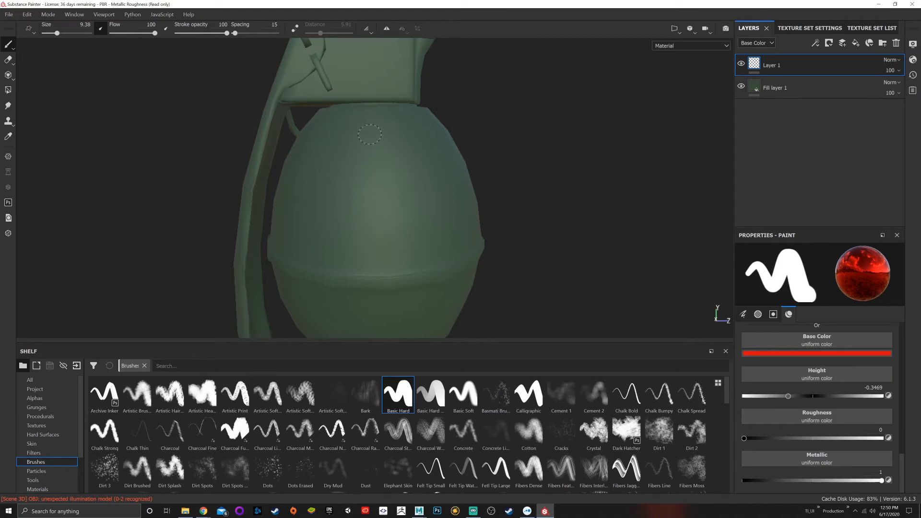
pyautogui.moveTo(370, 135); pyautogui.dragTo(373, 246)
pyautogui.scroll(2, 430, 196)
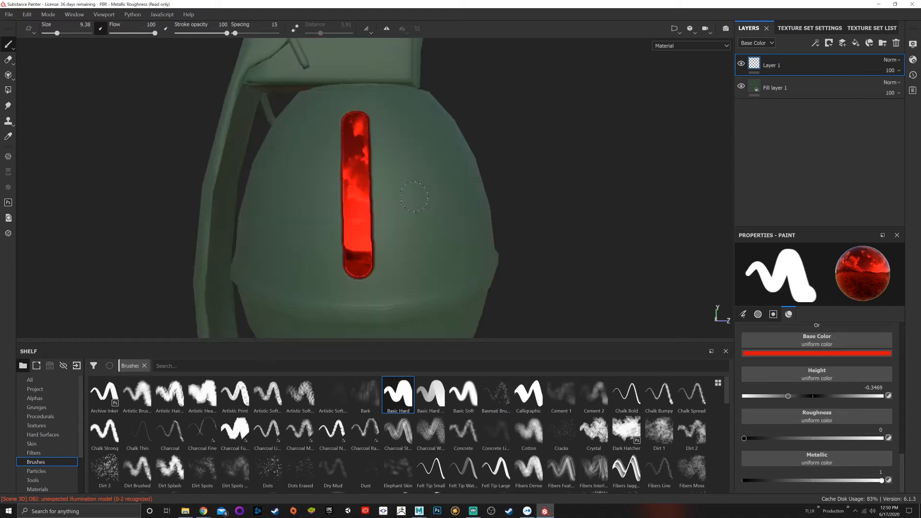
pyautogui.moveTo(431, 199)
pyautogui.keyDown('alt'); pyautogui.mouseDown()
pyautogui.moveTo(294, 250)
pyautogui.moveTo(401, 242)
pyautogui.moveTo(420, 221)
pyautogui.mouseUp(); pyautogui.keyUp('alt')
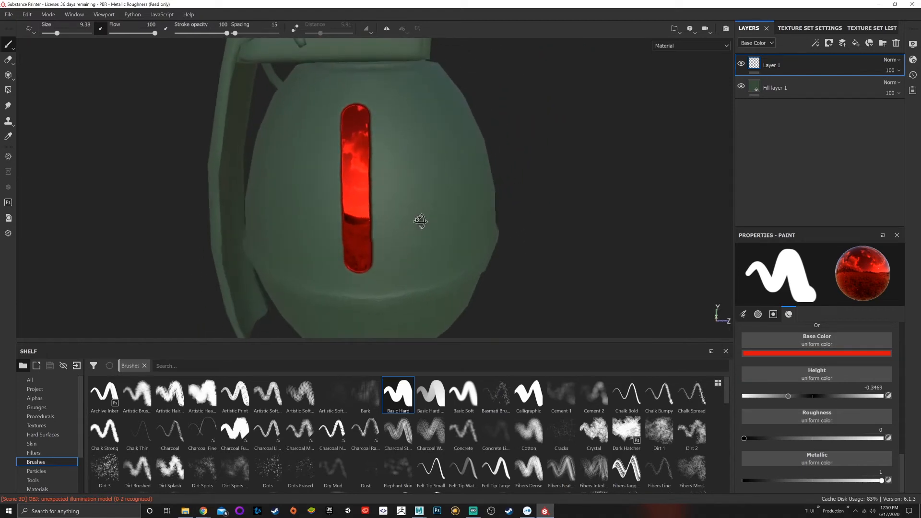
pyautogui.scroll(-3, 384, 160)
pyautogui.scroll(5, 388, 161)
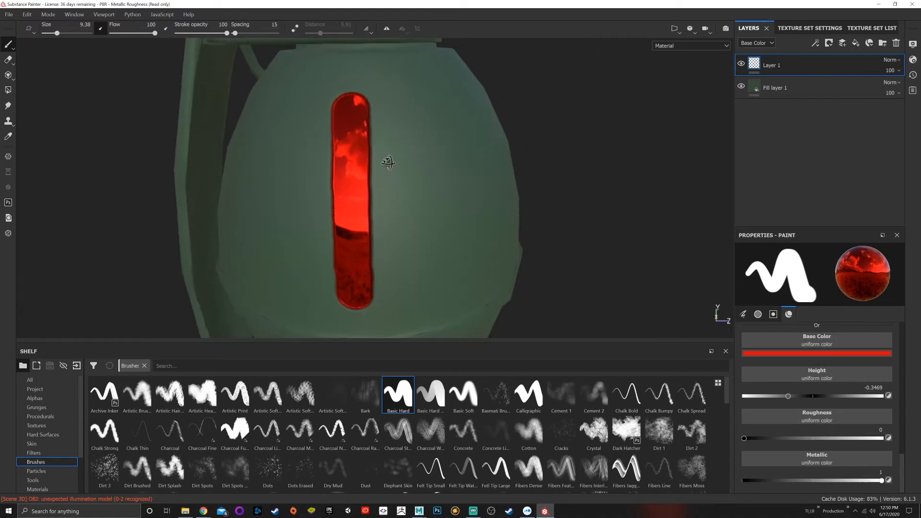
pyautogui.keyDown('alt'); pyautogui.moveTo(389, 161); pyautogui.dragTo(416, 173); pyautogui.keyUp('alt')
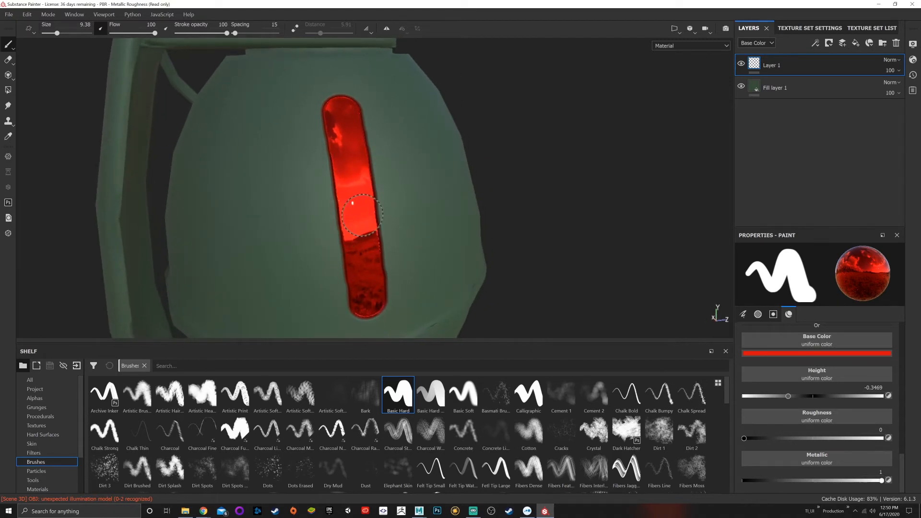
pyautogui.keyDown('alt'); pyautogui.moveTo(429, 199); pyautogui.dragTo(349, 189); pyautogui.keyUp('alt')
pyautogui.moveTo(431, 158)
pyautogui.keyDown('alt'); pyautogui.mouseDown()
pyautogui.moveTo(298, 160)
pyautogui.moveTo(477, 165)
pyautogui.mouseUp(); pyautogui.keyUp('alt')
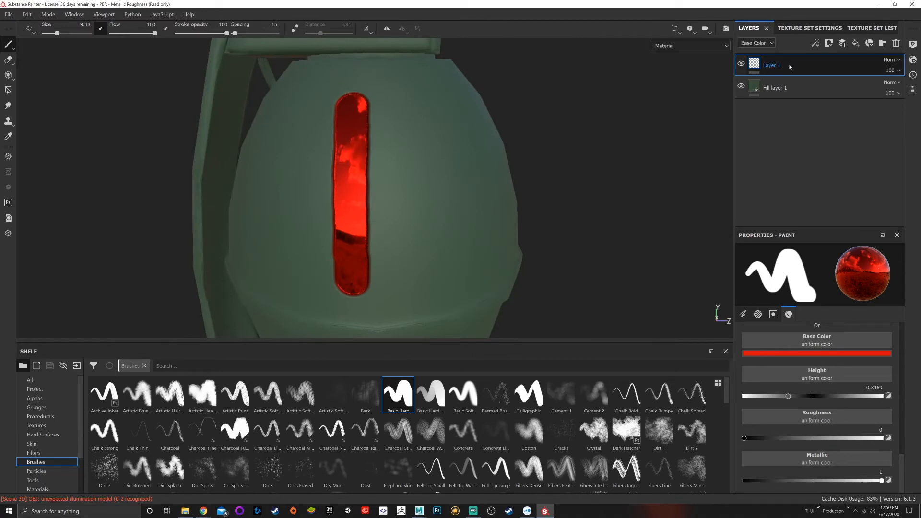
# Move the paint layer below the green fill layer and inspect the stroke's area on the grenade body.
pyautogui.click(777, 88)
pyautogui.click(773, 64)
pyautogui.moveTo(776, 67); pyautogui.dragTo(778, 108)
pyautogui.moveTo(394, 211)
pyautogui.keyDown('alt'); pyautogui.mouseDown()
pyautogui.moveTo(523, 165)
pyautogui.moveTo(433, 202)
pyautogui.moveTo(351, 206)
pyautogui.moveTo(374, 204)
pyautogui.mouseUp(); pyautogui.keyUp('alt')
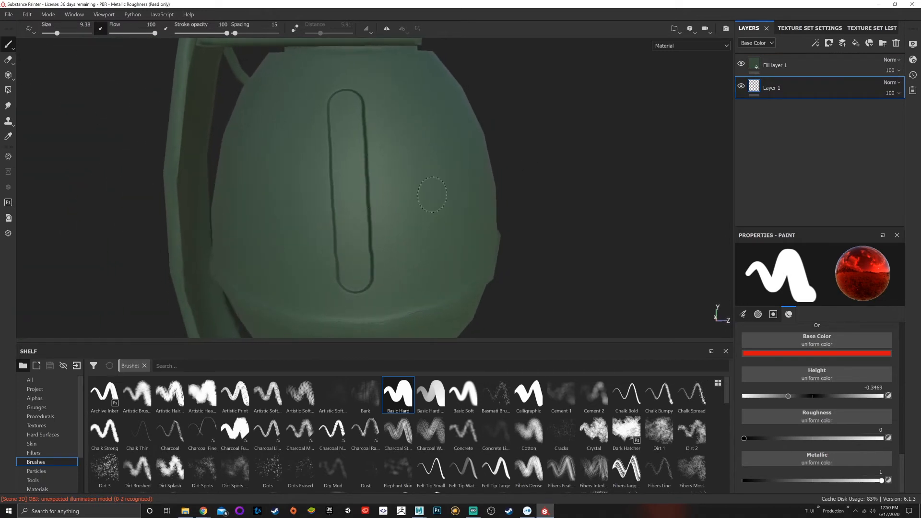
pyautogui.scroll(-3, 466, 192)
pyautogui.scroll(3, 466, 192)
pyautogui.scroll(-2, 464, 178)
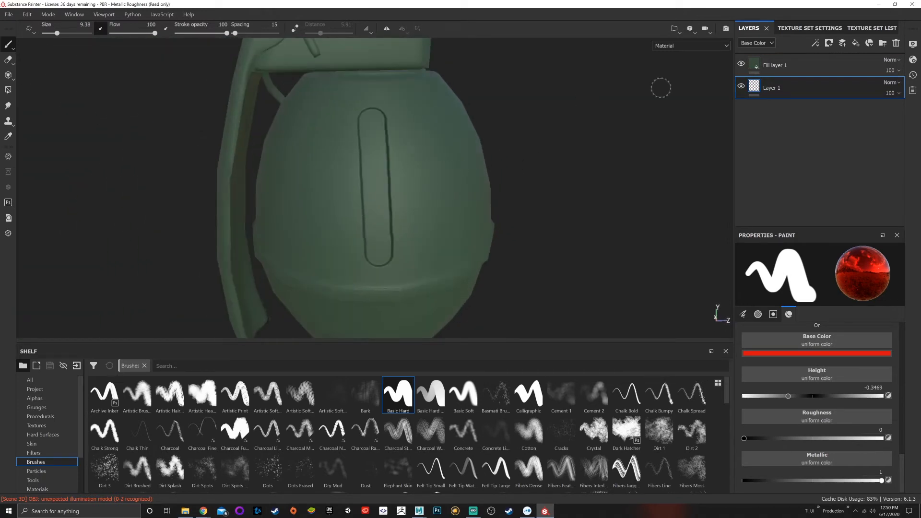
# Try Passthrough and Replace blending on the fill layer's base color and restore Normal.
pyautogui.click(899, 60)
pyautogui.click(875, 71)
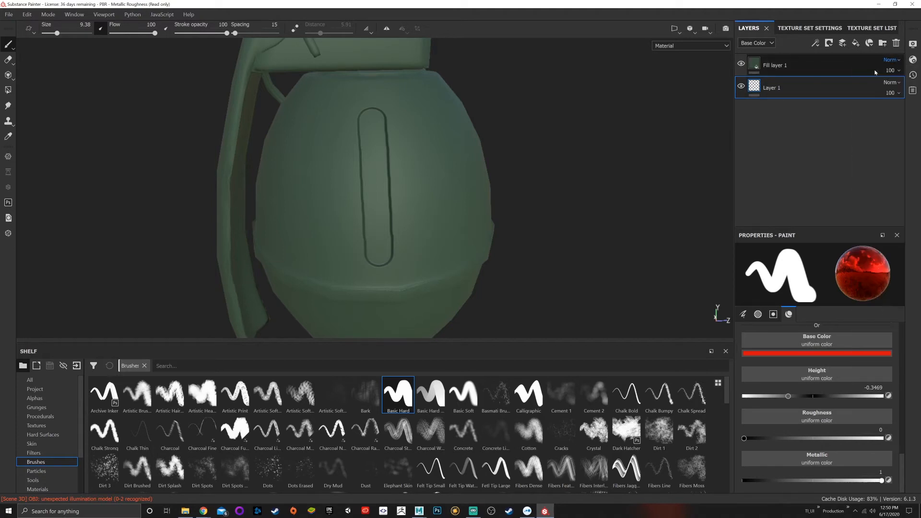
pyautogui.click(893, 60)
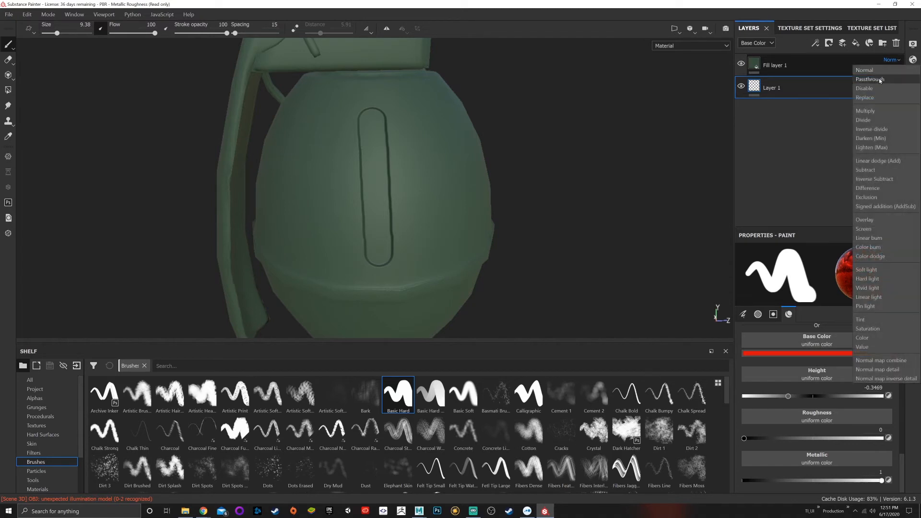
pyautogui.click(881, 80)
pyautogui.click(896, 61)
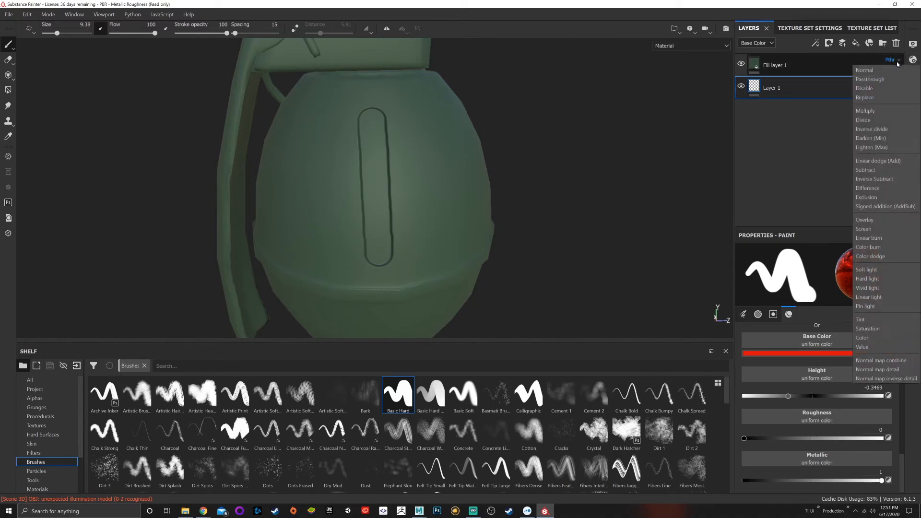
pyautogui.click(872, 98)
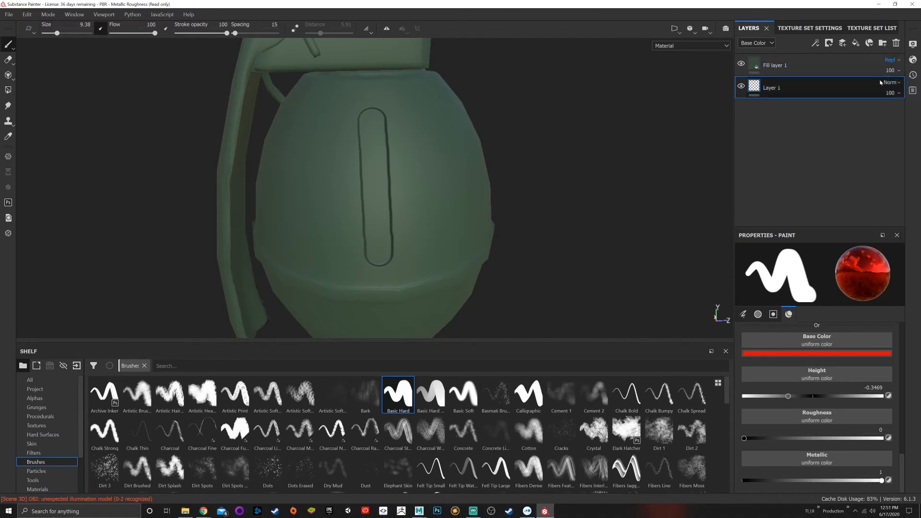
pyautogui.click(899, 61)
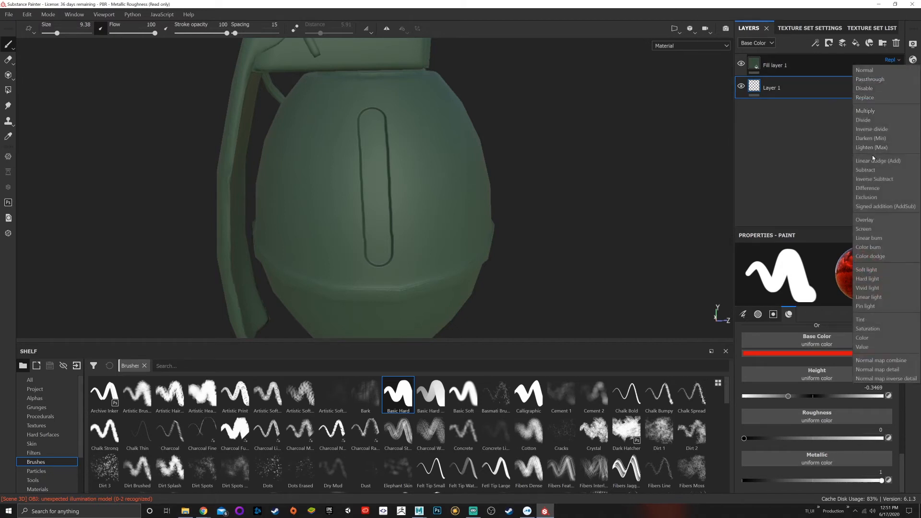
pyautogui.click(792, 116)
pyautogui.click(796, 65)
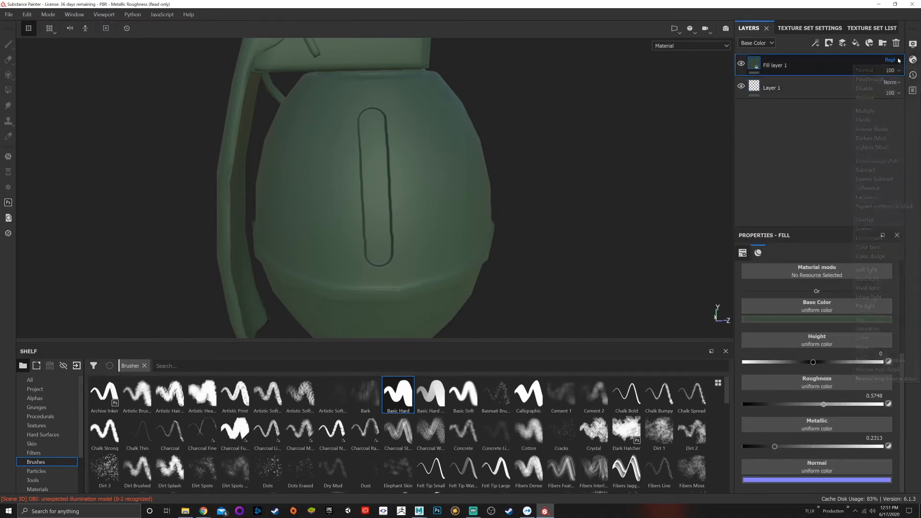
pyautogui.click(892, 60)
pyautogui.click(870, 72)
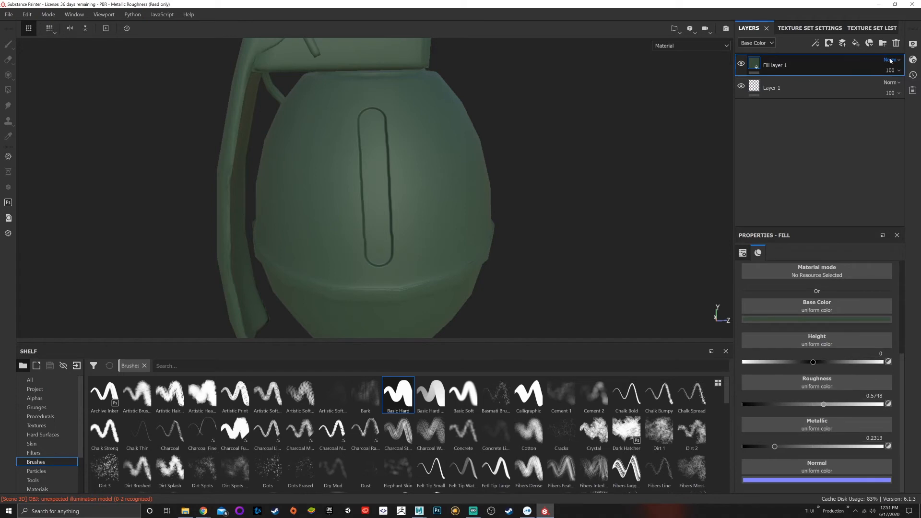
# Try Overlay and Linear dodge (Add) blending on the fill layer's base color and return it to Normal.
pyautogui.click(890, 60)
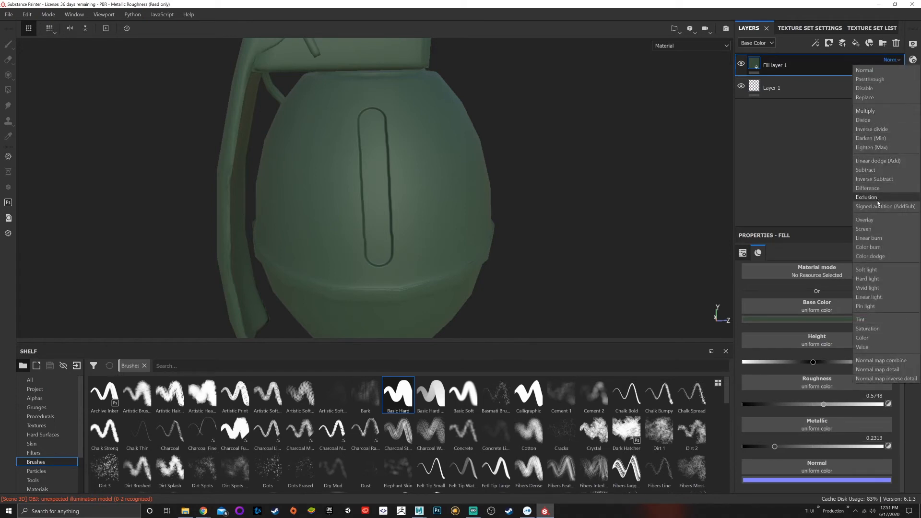
pyautogui.click(875, 219)
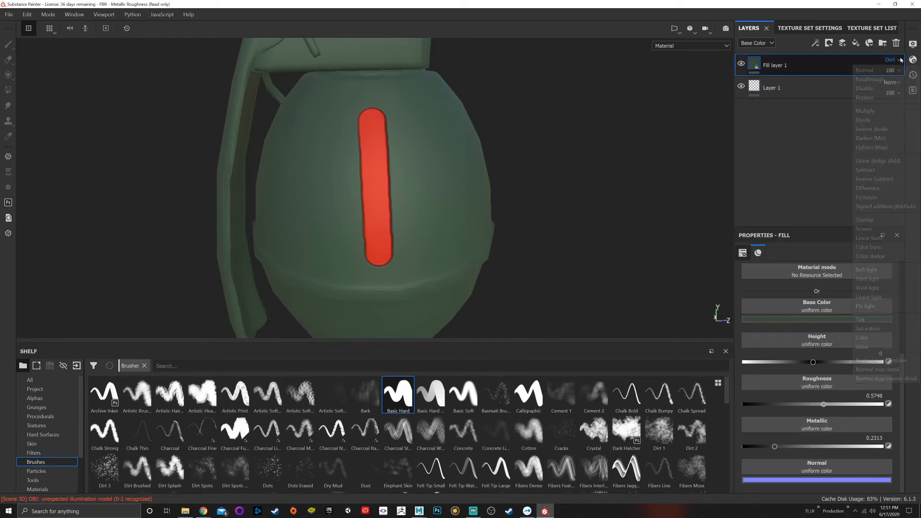
pyautogui.click(874, 160)
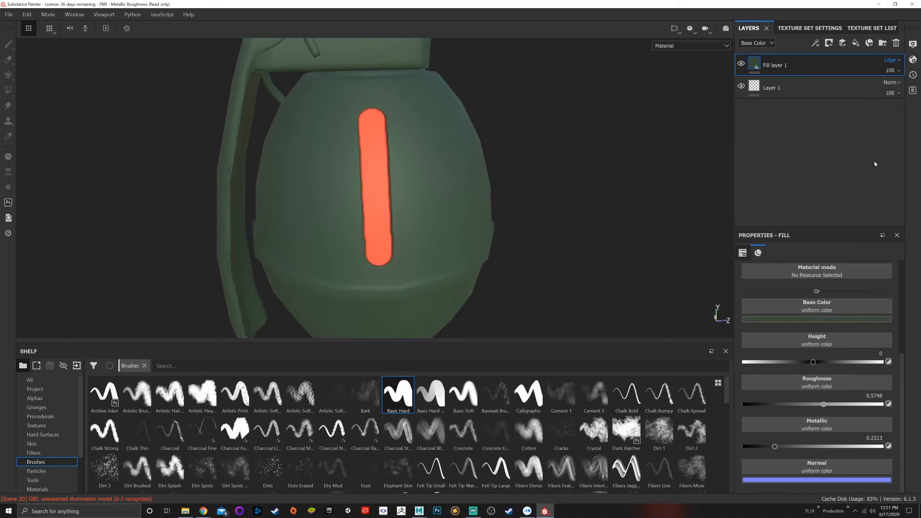
pyautogui.click(894, 61)
pyautogui.click(866, 71)
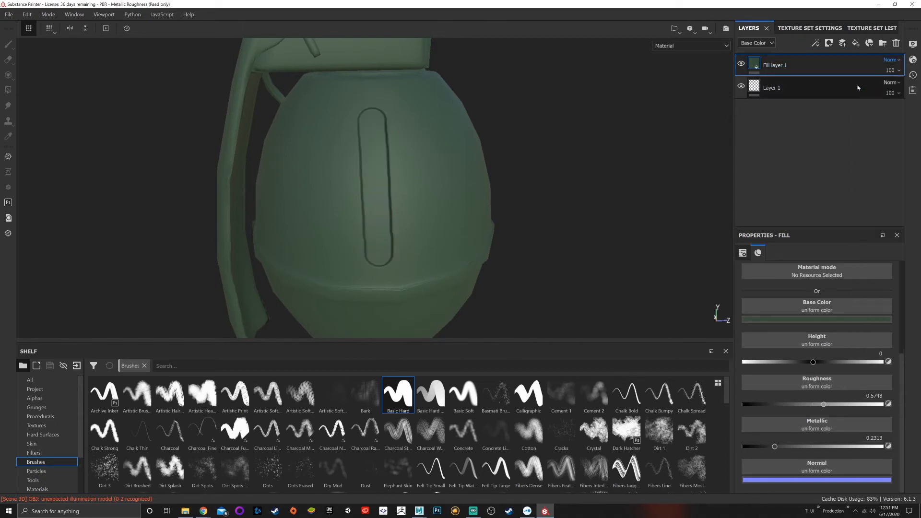
# Try Passthrough blending on the paint layer's base color and set it back to Normal.
pyautogui.click(891, 84)
pyautogui.click(804, 71)
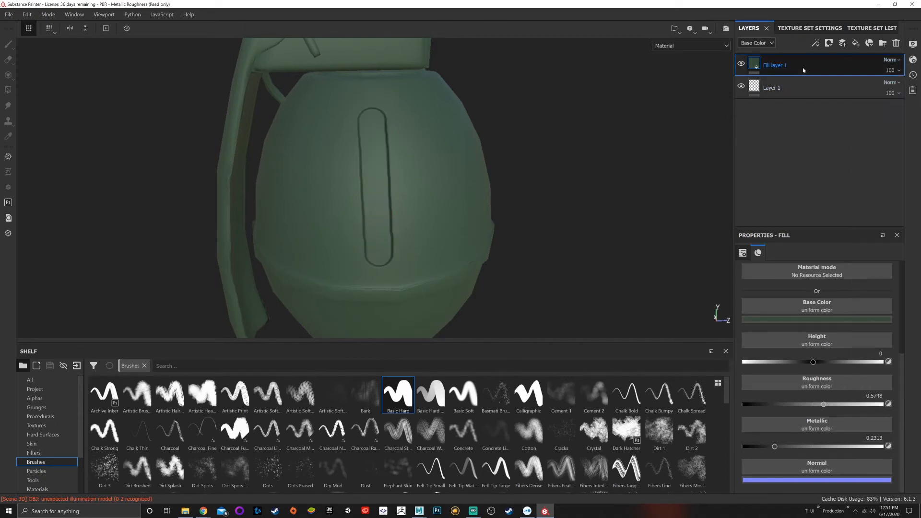
pyautogui.click(881, 82)
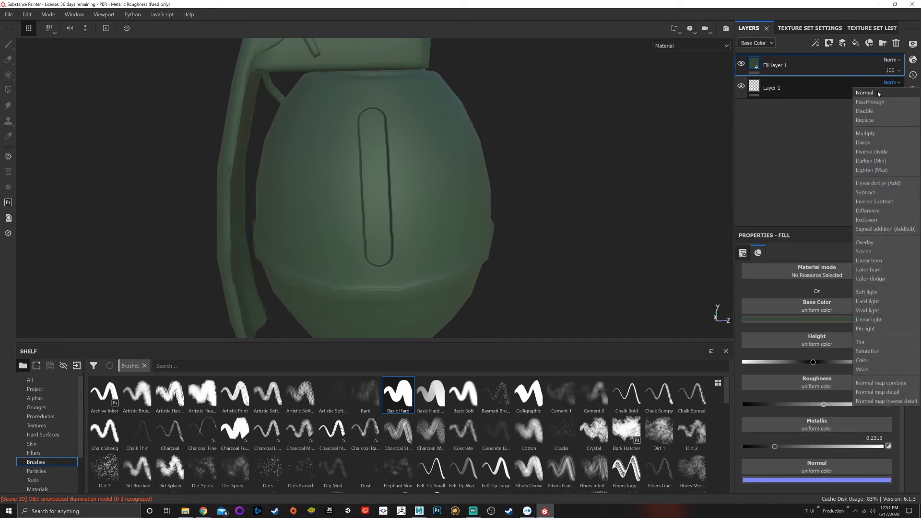
pyautogui.click(876, 91)
pyautogui.click(890, 84)
pyautogui.click(876, 101)
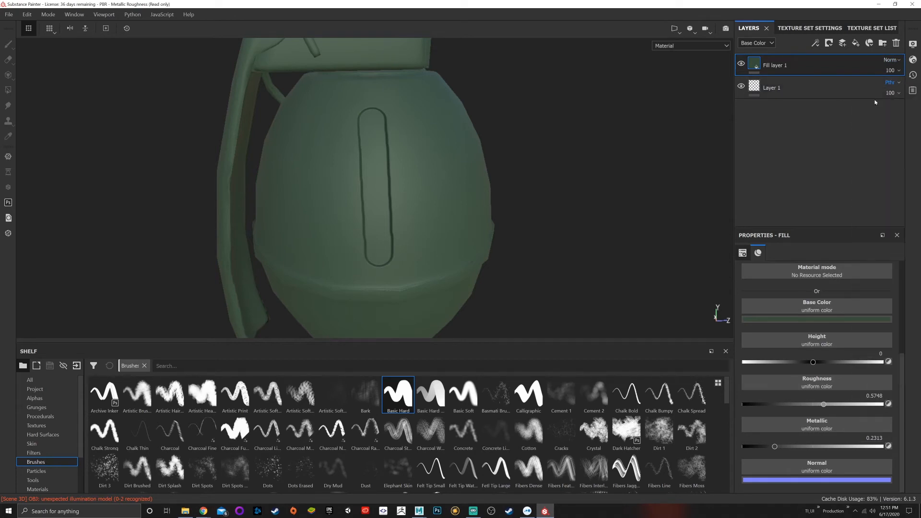
pyautogui.click(889, 82)
pyautogui.click(878, 88)
# Examine the groove on the grenade body, the layer stack's channel list and the fill layer's material channels.
pyautogui.keyDown('alt'); pyautogui.moveTo(559, 144); pyautogui.dragTo(509, 140); pyautogui.keyUp('alt')
pyautogui.scroll(3, 503, 141)
pyautogui.scroll(-2, 440, 145)
pyautogui.keyDown('alt'); pyautogui.moveTo(440, 146); pyautogui.dragTo(535, 163, button='middle'); pyautogui.keyUp('alt')
pyautogui.scroll(1, 542, 196)
pyautogui.click(756, 43)
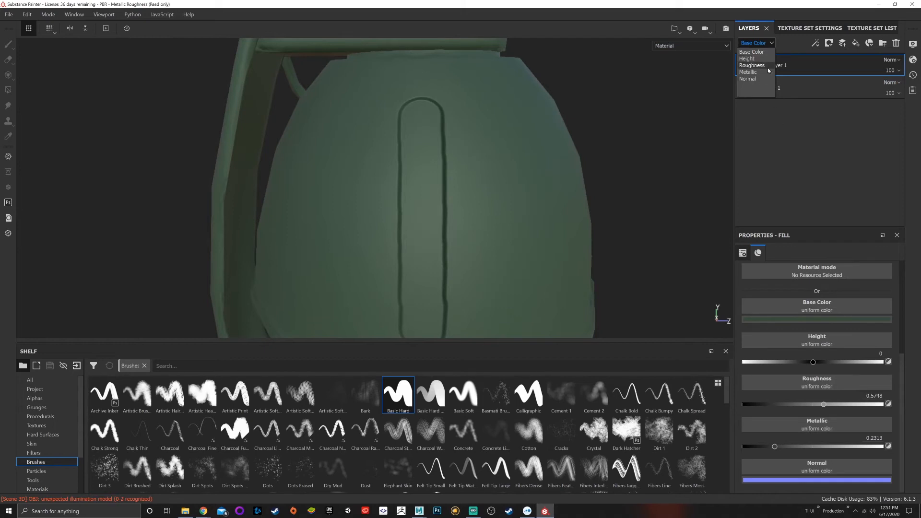
pyautogui.click(751, 52)
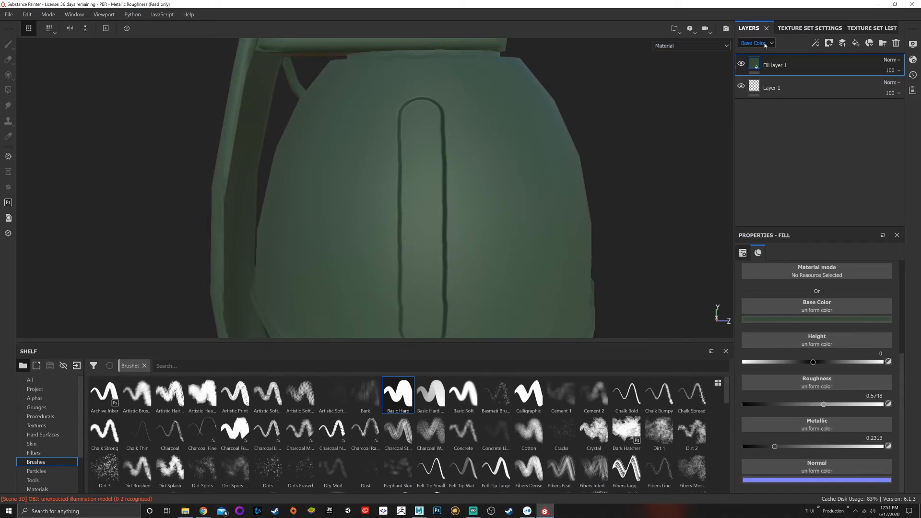
pyautogui.click(892, 60)
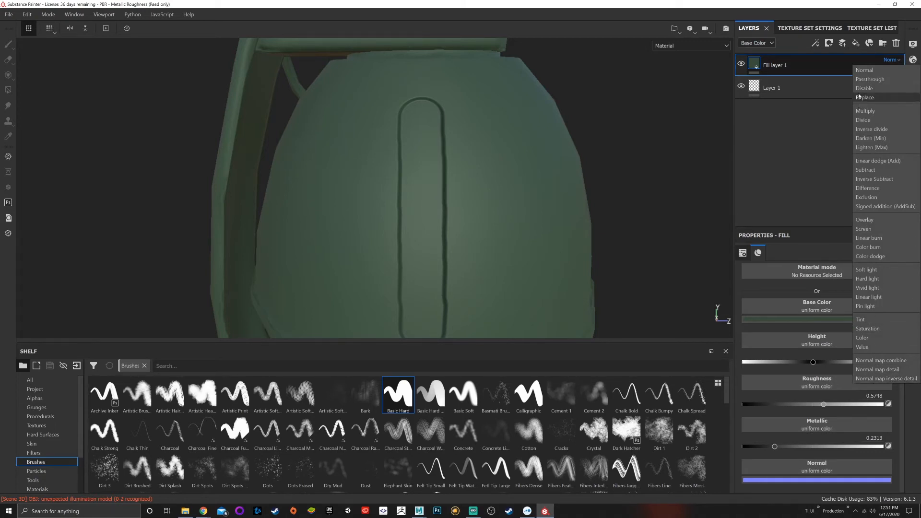
pyautogui.click(777, 132)
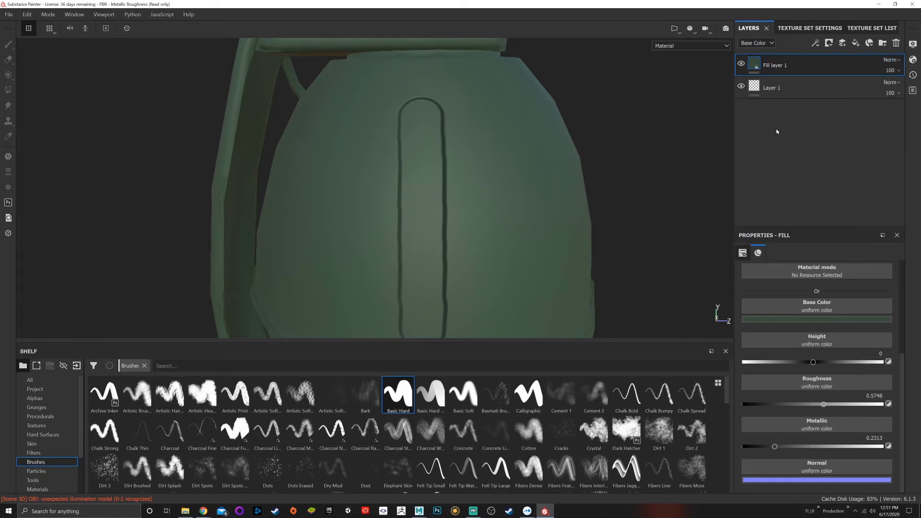
pyautogui.click(769, 43)
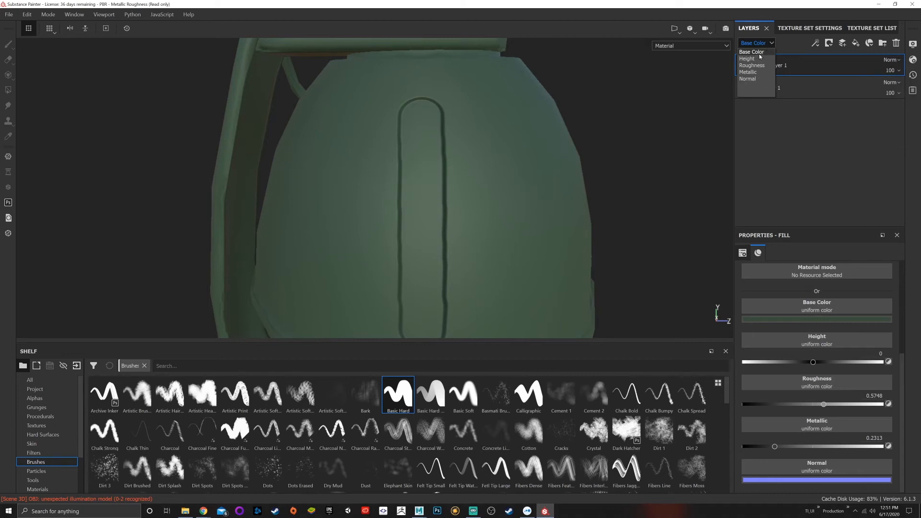
pyautogui.click(820, 276)
pyautogui.scroll(3, 816, 288)
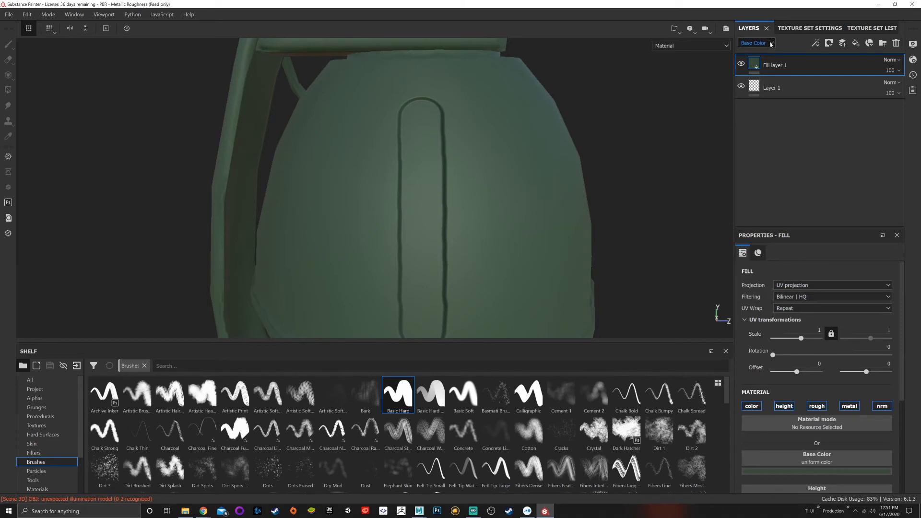
# Switch the layer stack to the Height channel and set the fill layer's blend mode to Normal.
pyautogui.click(756, 43)
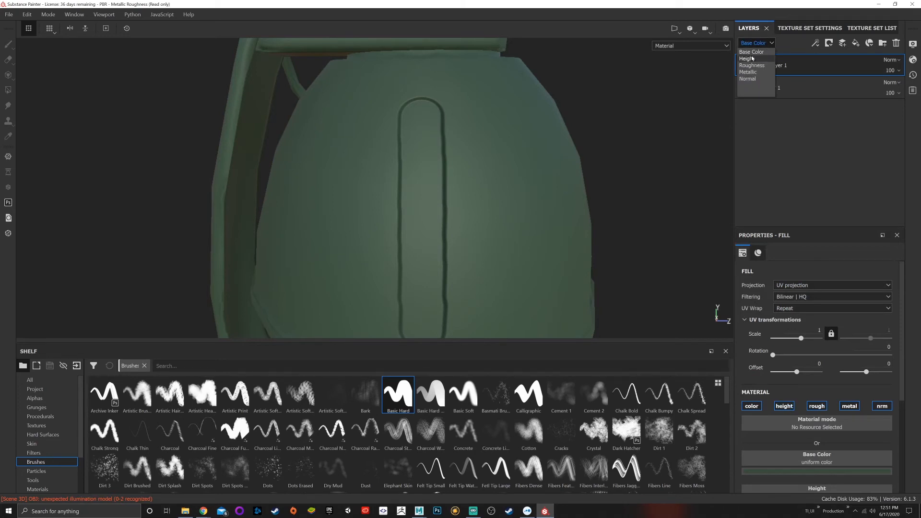
pyautogui.click(752, 59)
pyautogui.click(895, 60)
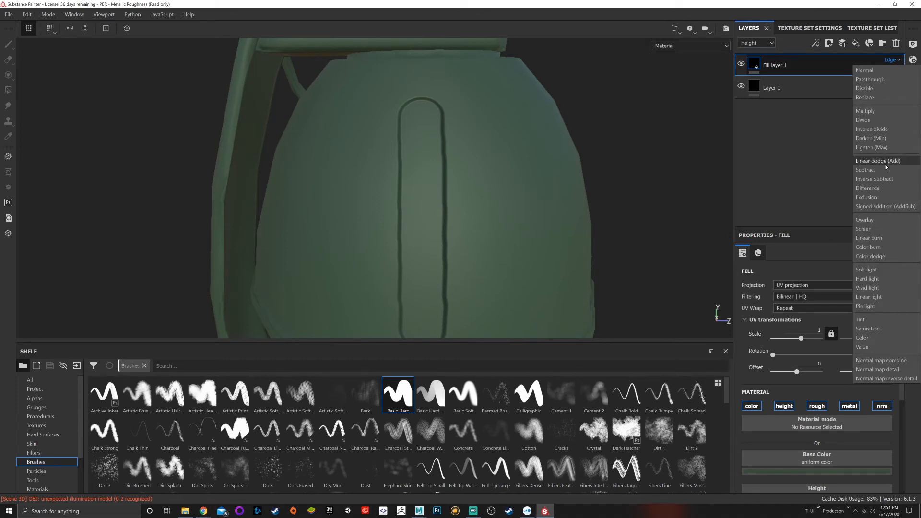
pyautogui.click(868, 70)
pyautogui.scroll(-3, 621, 190)
pyautogui.keyDown('alt'); pyautogui.moveTo(580, 158); pyautogui.dragTo(567, 177); pyautogui.keyUp('alt')
pyautogui.keyDown('alt'); pyautogui.moveTo(559, 175); pyautogui.dragTo(511, 154, button='middle'); pyautogui.keyUp('alt')
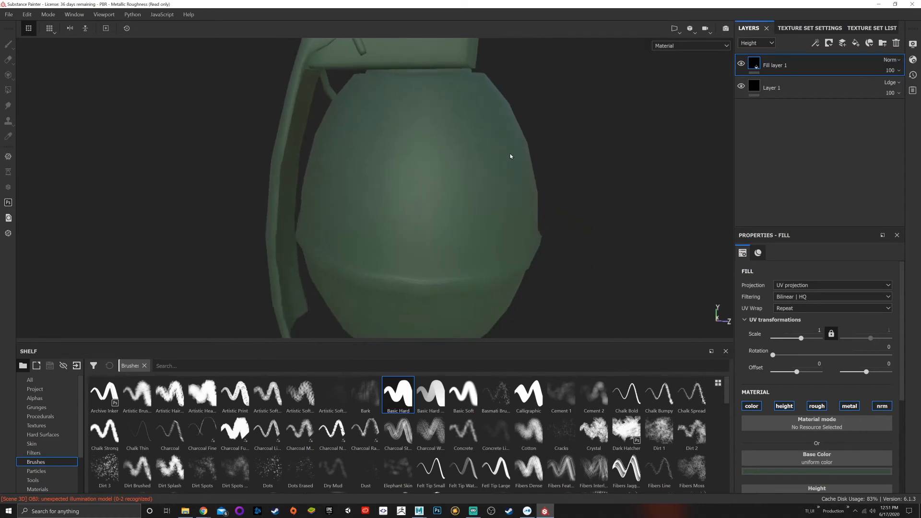
pyautogui.keyDown('alt'); pyautogui.moveTo(511, 153); pyautogui.dragTo(517, 143); pyautogui.keyUp('alt')
# Switch the layer stack to the Base Color channel and try Linear dodge (Add) blending on the fill layer.
pyautogui.click(756, 43)
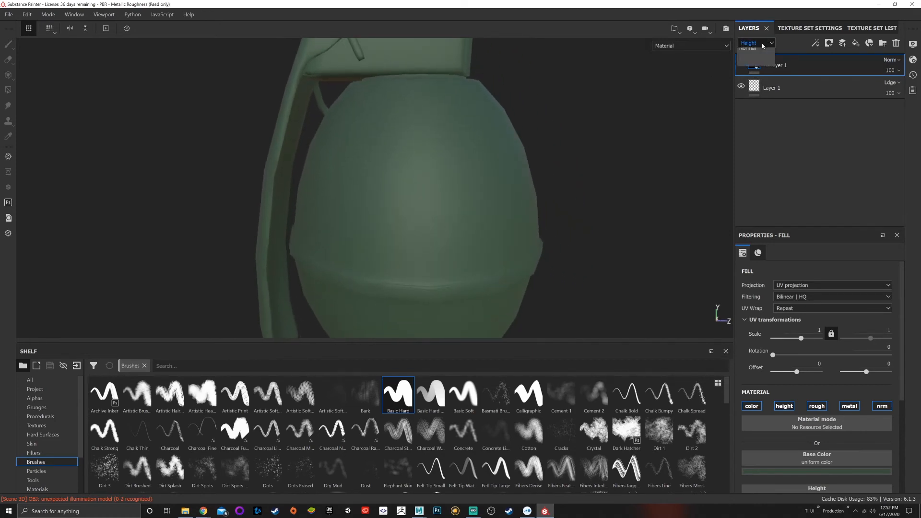
pyautogui.click(757, 58)
pyautogui.click(761, 44)
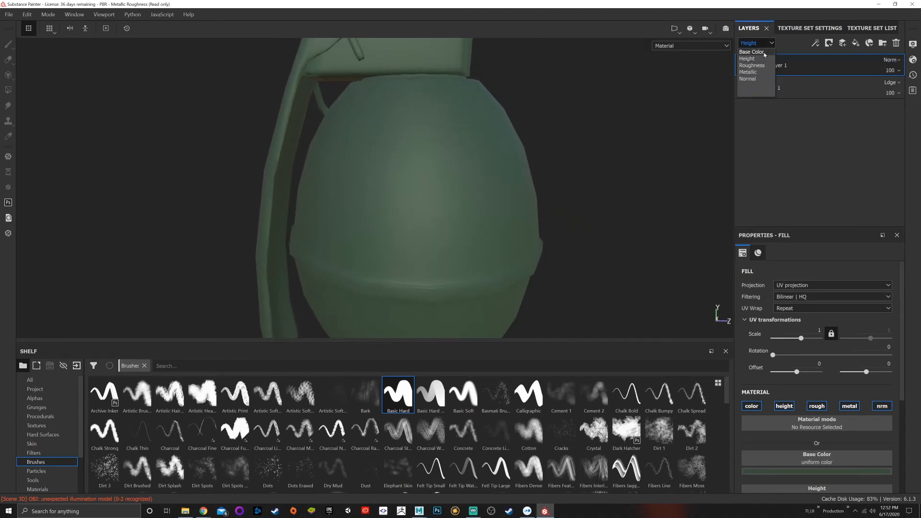
pyautogui.click(762, 52)
pyautogui.click(890, 59)
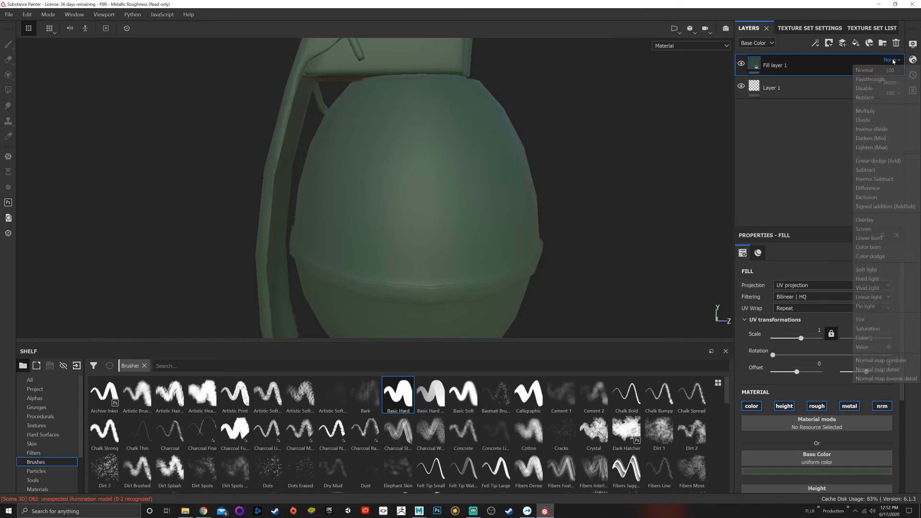
pyautogui.click(884, 161)
pyautogui.scroll(5, 421, 155)
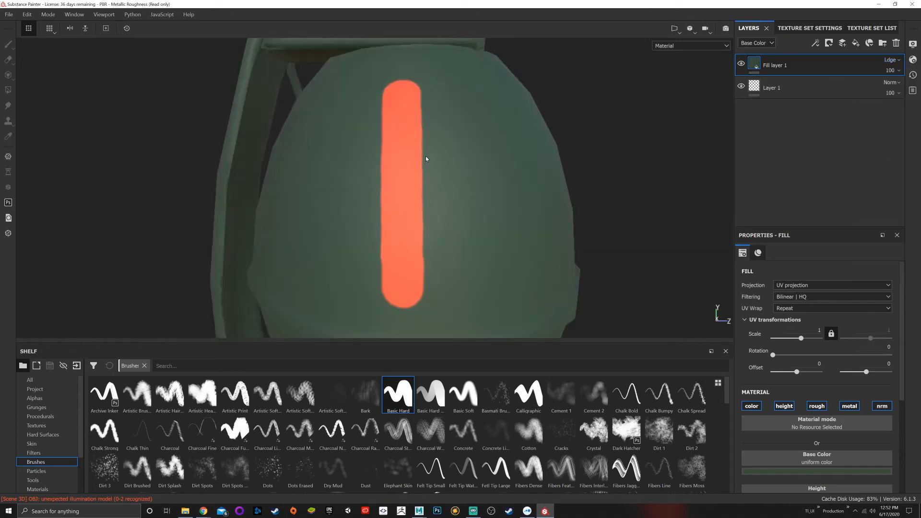
# Switch the layer stack to the Height channel and set the fill layer's blend mode to Linear dodge (Add).
pyautogui.click(757, 42)
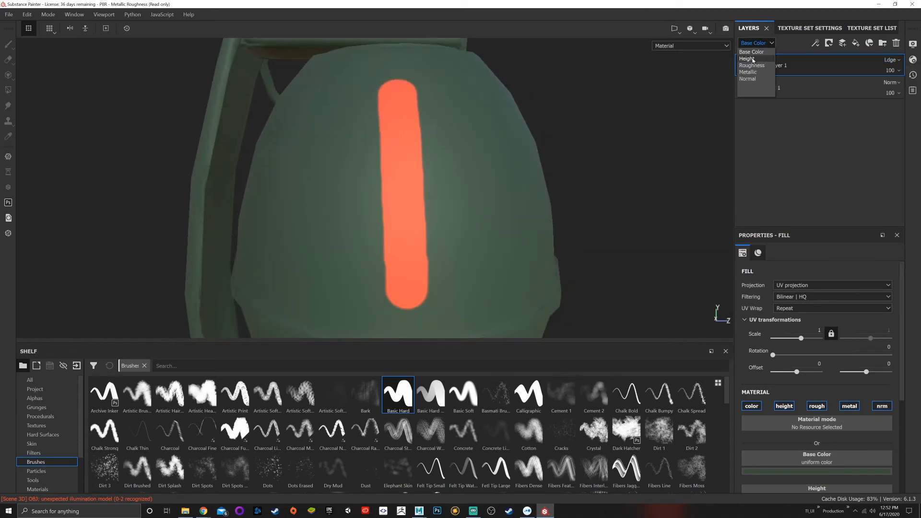
pyautogui.click(757, 58)
pyautogui.click(896, 60)
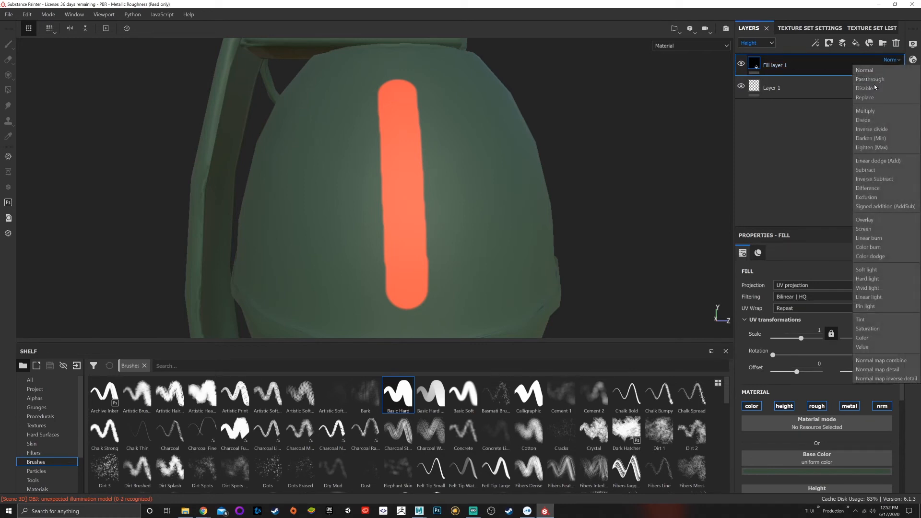
pyautogui.click(876, 161)
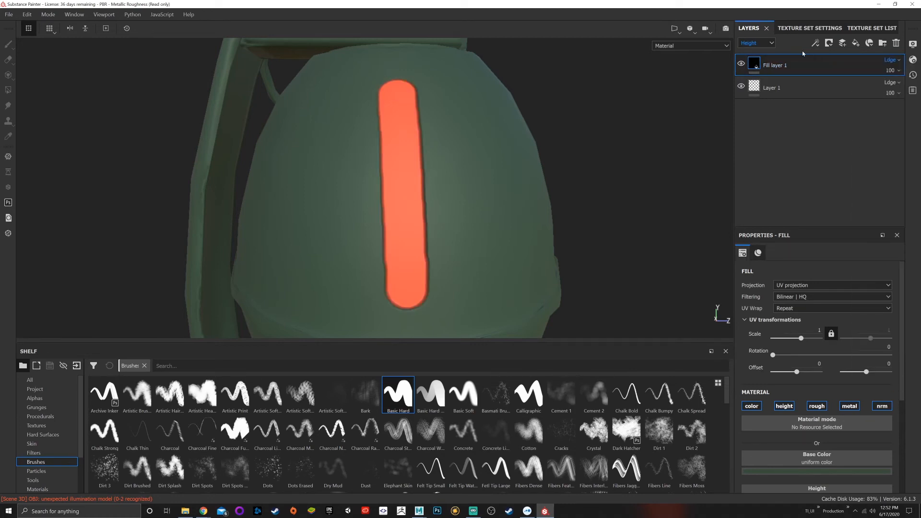
# Return the layer stack to Base Color, set the fill layer's blend mode to Normal and inspect the groove on the grenade body.
pyautogui.click(757, 42)
pyautogui.click(756, 50)
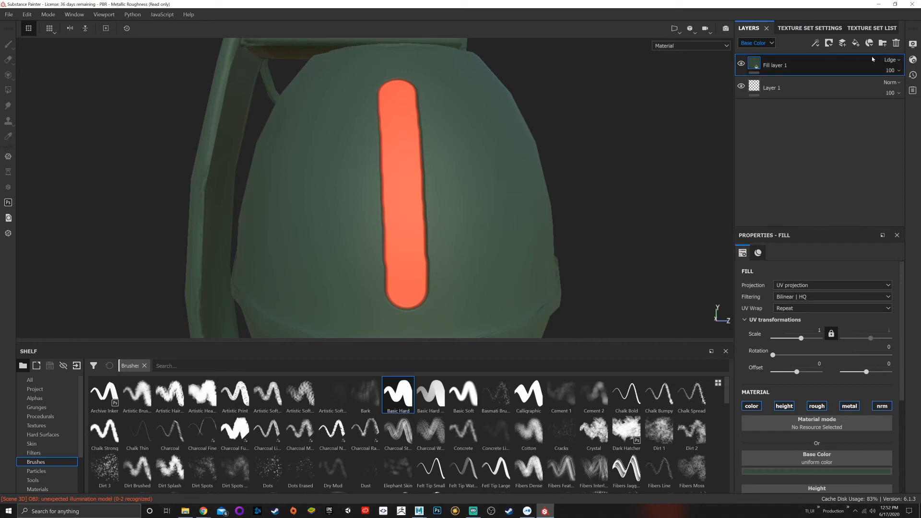
pyautogui.click(893, 60)
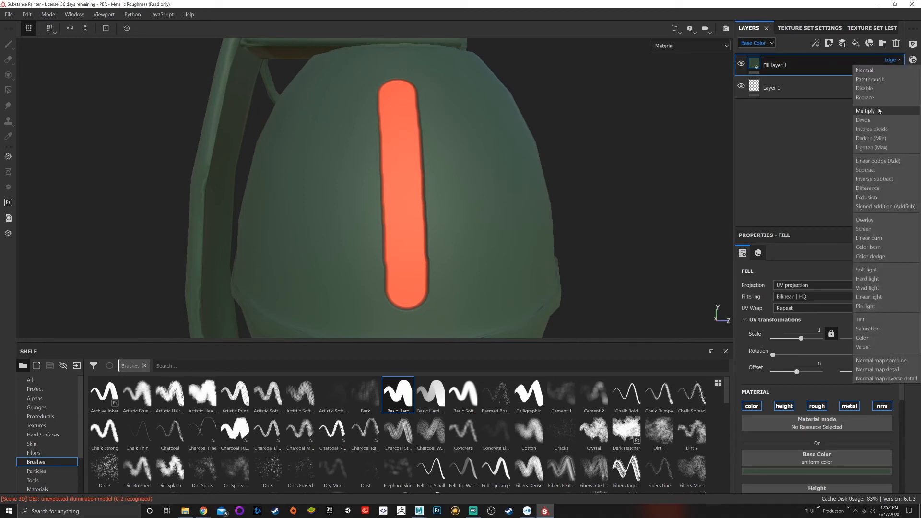
pyautogui.click(872, 71)
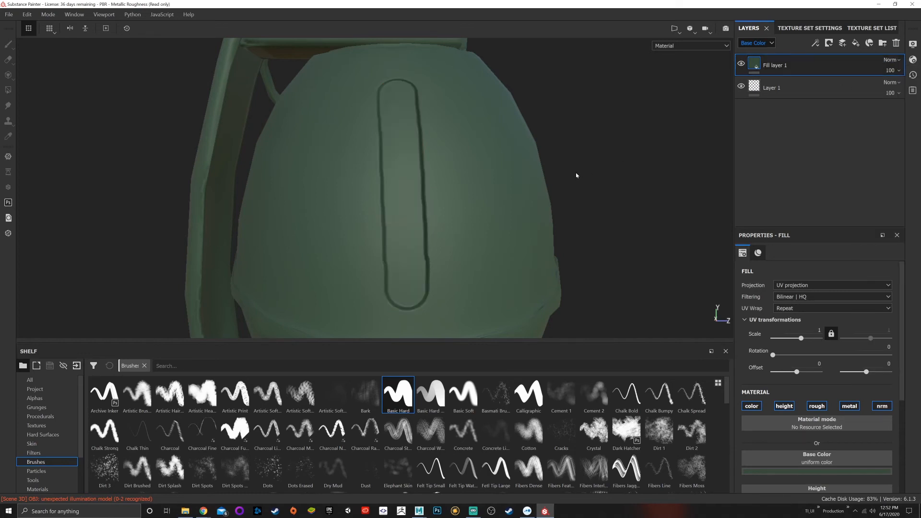
pyautogui.scroll(1, 568, 177)
pyautogui.scroll(-2, 571, 163)
pyautogui.keyDown('alt'); pyautogui.moveTo(555, 205); pyautogui.dragTo(553, 191, button='middle'); pyautogui.keyUp('alt')
pyautogui.scroll(-1, 544, 171)
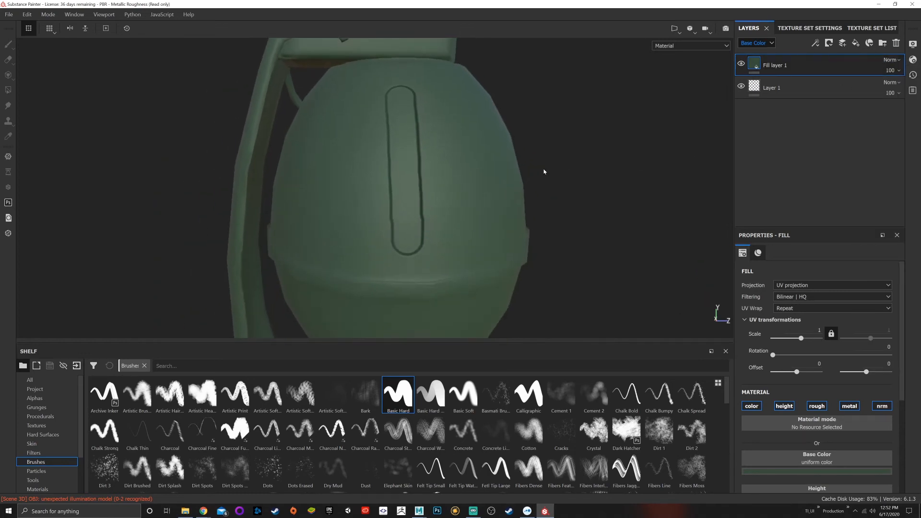
pyautogui.keyDown('alt'); pyautogui.moveTo(536, 150); pyautogui.dragTo(543, 169); pyautogui.keyUp('alt')
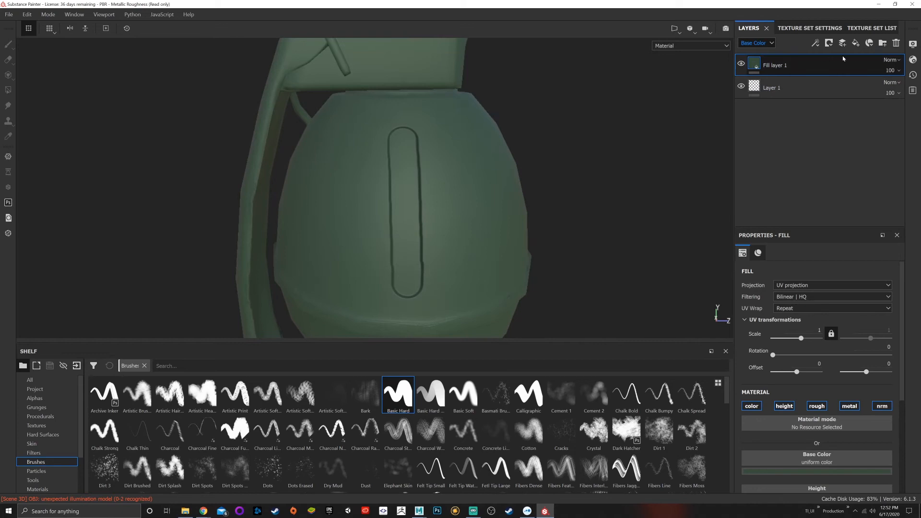
# Move the paint layer above the fill layer and inspect the painted groove.
pyautogui.moveTo(782, 95)
pyautogui.mouseDown()
pyautogui.moveTo(780, 68)
pyautogui.moveTo(781, 99)
pyautogui.moveTo(769, 91)
pyautogui.moveTo(775, 63)
pyautogui.mouseUp()
pyautogui.keyDown('alt'); pyautogui.moveTo(476, 185); pyautogui.dragTo(448, 196, button='right'); pyautogui.keyUp('alt')
pyautogui.keyDown('alt'); pyautogui.moveTo(559, 194); pyautogui.dragTo(549, 188); pyautogui.keyUp('alt')
pyautogui.keyDown('alt'); pyautogui.moveTo(446, 181); pyautogui.dragTo(476, 174, button='right'); pyautogui.keyUp('alt')
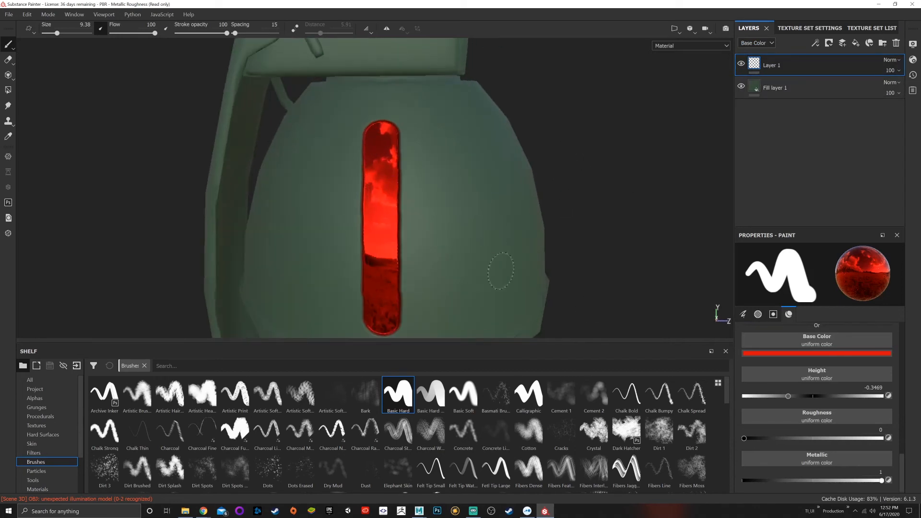
pyautogui.keyDown('alt'); pyautogui.moveTo(570, 228); pyautogui.dragTo(573, 215, button='middle'); pyautogui.keyUp('alt')
pyautogui.keyDown('alt'); pyautogui.moveTo(573, 215); pyautogui.dragTo(547, 179, button='right'); pyautogui.keyUp('alt')
# Move the paint layer below the fill layer and back above it to compare the two layer orders.
pyautogui.moveTo(792, 62); pyautogui.dragTo(791, 98)
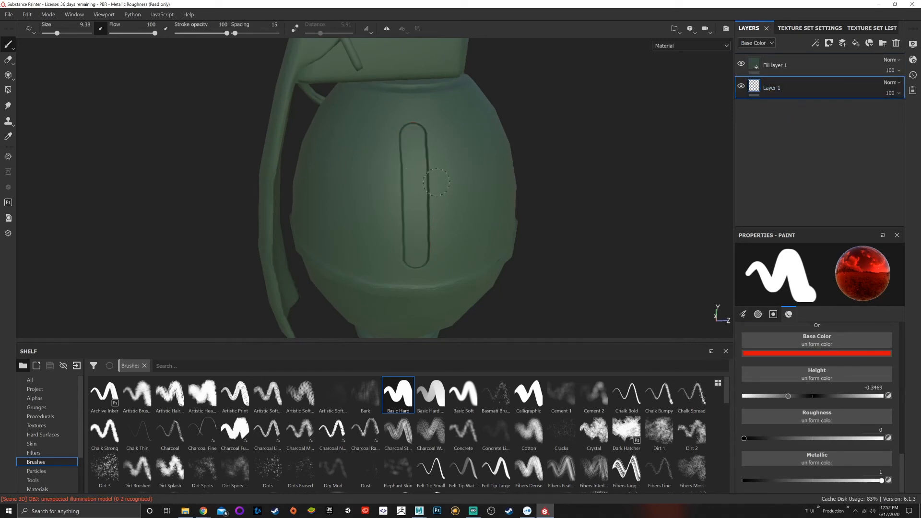
pyautogui.keyDown('alt'); pyautogui.moveTo(436, 181); pyautogui.dragTo(446, 183); pyautogui.keyUp('alt')
pyautogui.moveTo(791, 88); pyautogui.dragTo(793, 63)
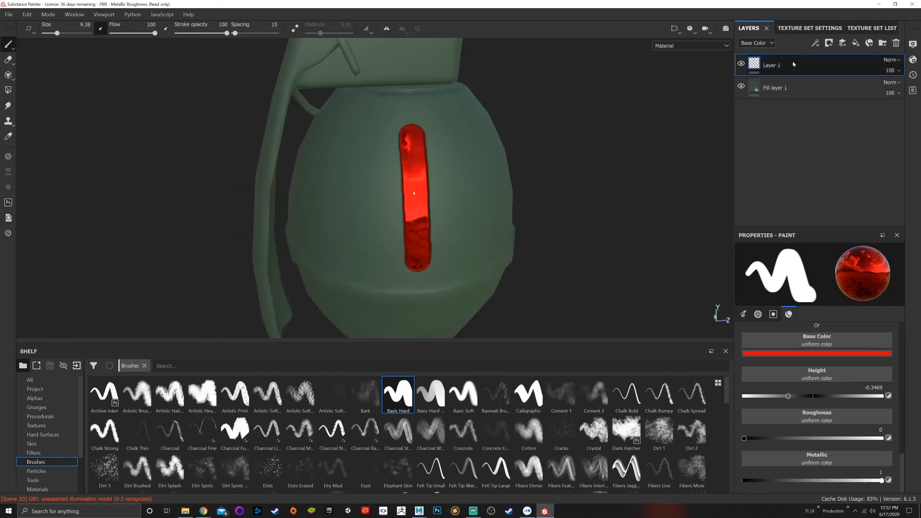
pyautogui.moveTo(479, 147)
pyautogui.keyDown('alt'); pyautogui.mouseDown(button='right')
pyautogui.moveTo(458, 131)
pyautogui.moveTo(487, 158)
pyautogui.mouseUp(button='right'); pyautogui.keyUp('alt')
pyautogui.keyDown('alt'); pyautogui.moveTo(479, 159); pyautogui.dragTo(537, 169, button='middle'); pyautogui.keyUp('alt')
pyautogui.keyDown('alt'); pyautogui.moveTo(537, 169); pyautogui.dragTo(571, 215, button='right'); pyautogui.keyUp('alt')
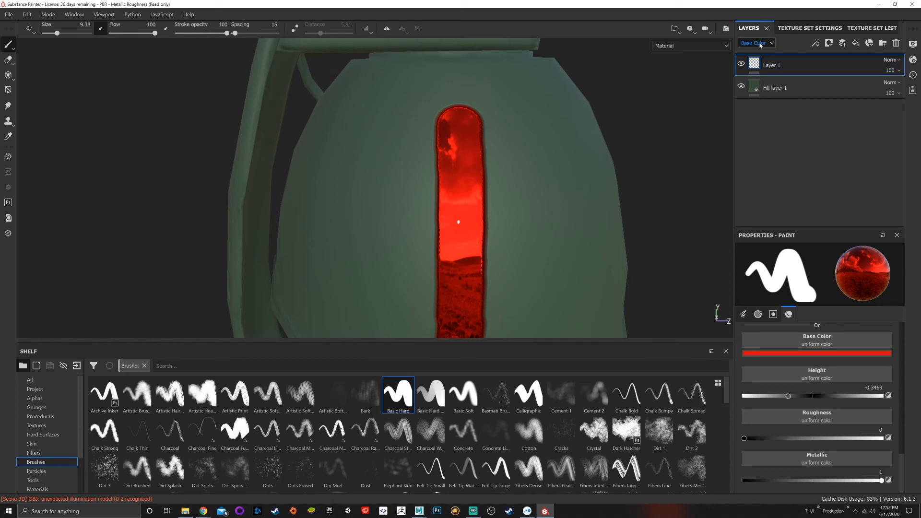
# Look through the paint layer's blend mode options and its opacity setting for base color.
pyautogui.click(890, 61)
pyautogui.click(890, 61)
pyautogui.click(870, 63)
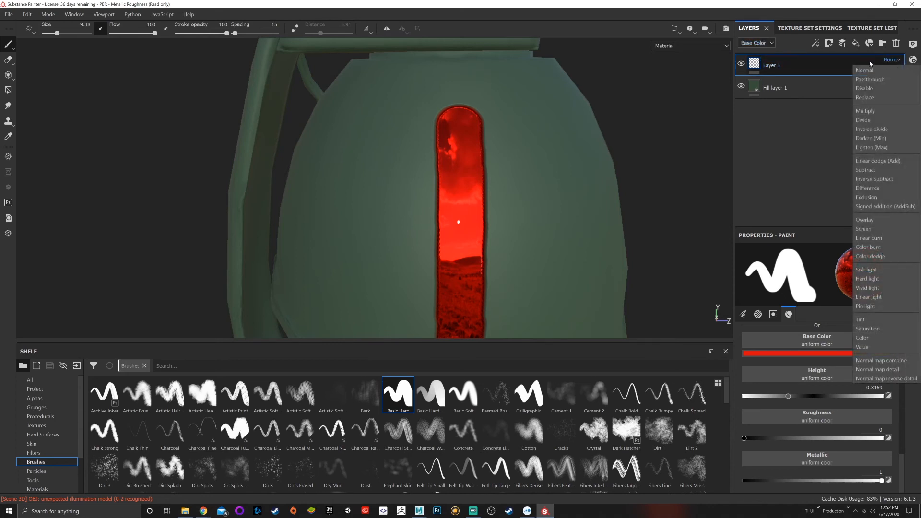
pyautogui.click(870, 63)
pyautogui.click(891, 70)
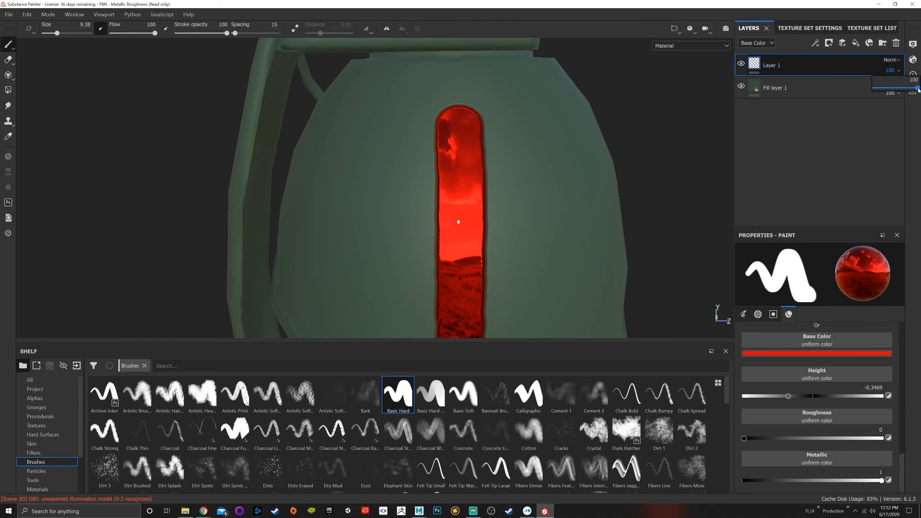
pyautogui.moveTo(918, 89)
pyautogui.mouseDown()
pyautogui.moveTo(871, 91)
pyautogui.moveTo(918, 89)
pyautogui.mouseUp()
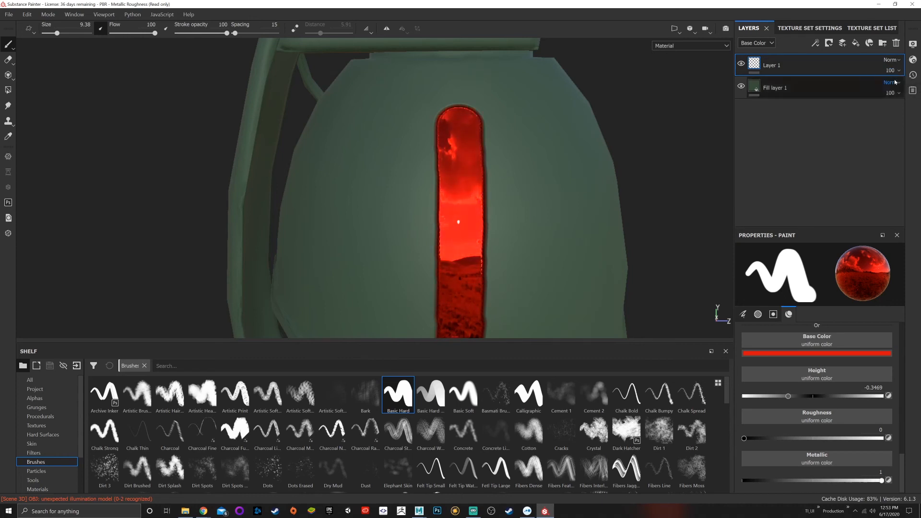
# Try the paint layer's opacity at 19 in the Height channel and restore it to 100.
pyautogui.click(756, 42)
pyautogui.click(750, 56)
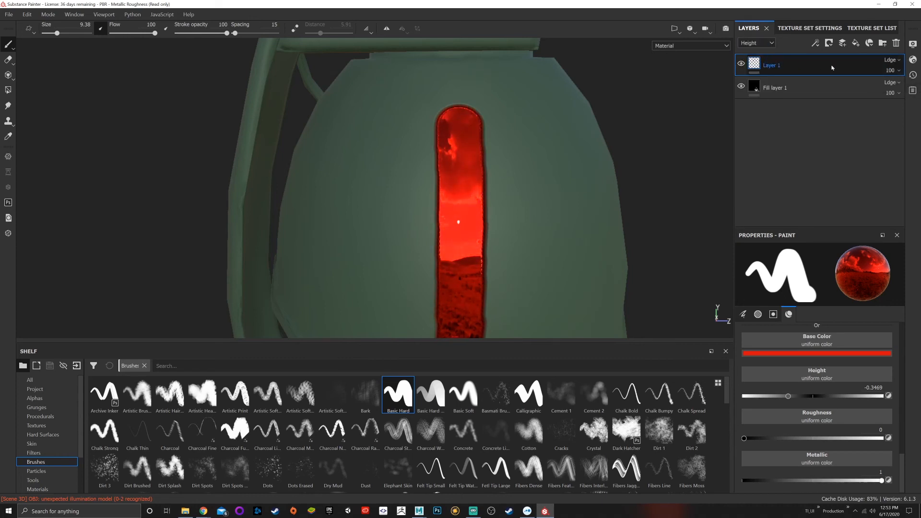
pyautogui.click(894, 72)
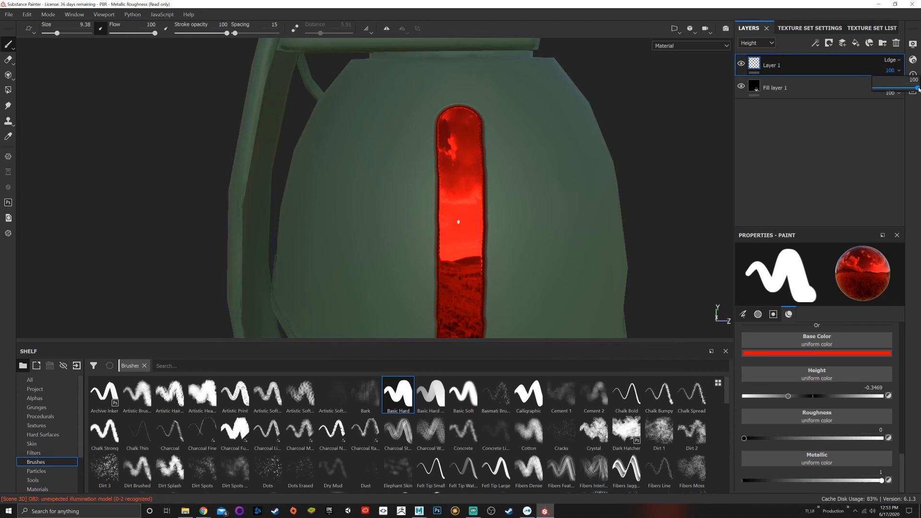
pyautogui.moveTo(917, 88); pyautogui.dragTo(881, 89)
pyautogui.scroll(-3, 578, 177)
pyautogui.keyDown('alt'); pyautogui.moveTo(578, 177); pyautogui.dragTo(557, 174); pyautogui.keyUp('alt')
pyautogui.scroll(2, 561, 189)
pyautogui.click(890, 70)
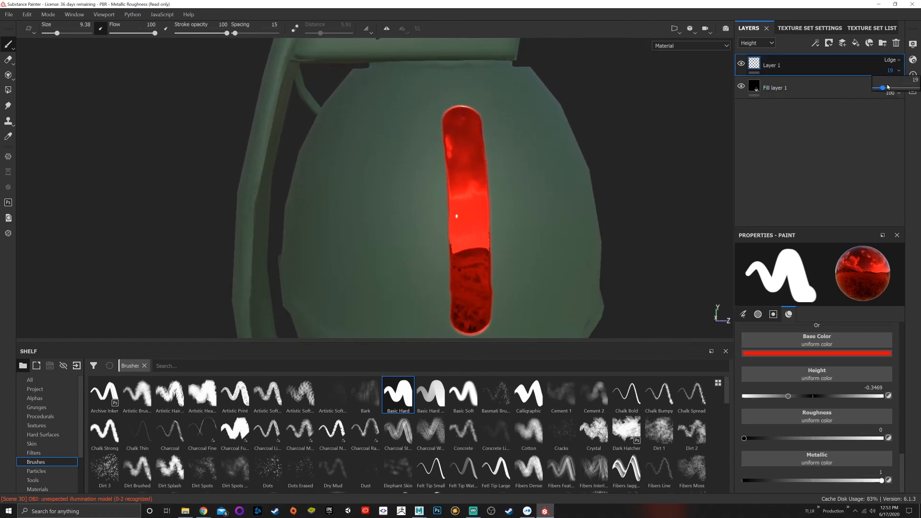
pyautogui.moveTo(887, 88); pyautogui.dragTo(914, 87)
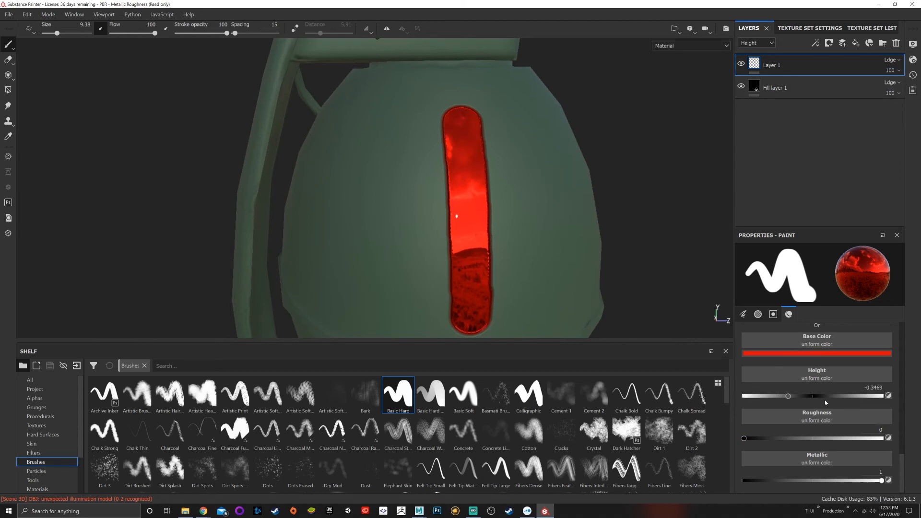
# Return the layer stack to the Base Color channel and examine the red painted groove from several angles.
pyautogui.click(754, 43)
pyautogui.click(751, 52)
pyautogui.keyDown('alt'); pyautogui.moveTo(577, 215); pyautogui.dragTo(554, 211); pyautogui.keyUp('alt')
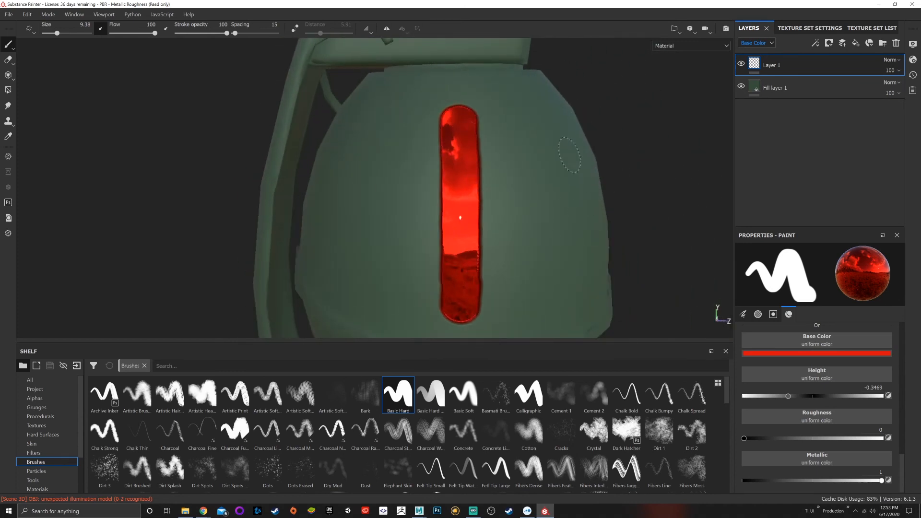
pyautogui.scroll(-4, 566, 145)
pyautogui.scroll(5, 567, 145)
pyautogui.keyDown('alt'); pyautogui.moveTo(595, 140); pyautogui.dragTo(534, 180, button='middle'); pyautogui.keyUp('alt')
pyautogui.scroll(-3, 552, 194)
pyautogui.keyDown('alt'); pyautogui.moveTo(534, 181); pyautogui.dragTo(504, 201); pyautogui.keyUp('alt')
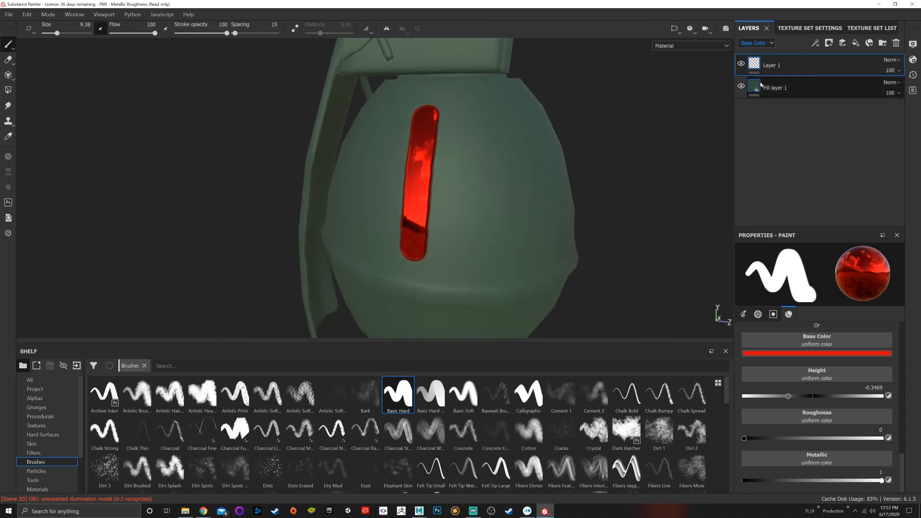
pyautogui.keyDown('alt'); pyautogui.moveTo(510, 146); pyautogui.dragTo(551, 175); pyautogui.keyUp('alt')
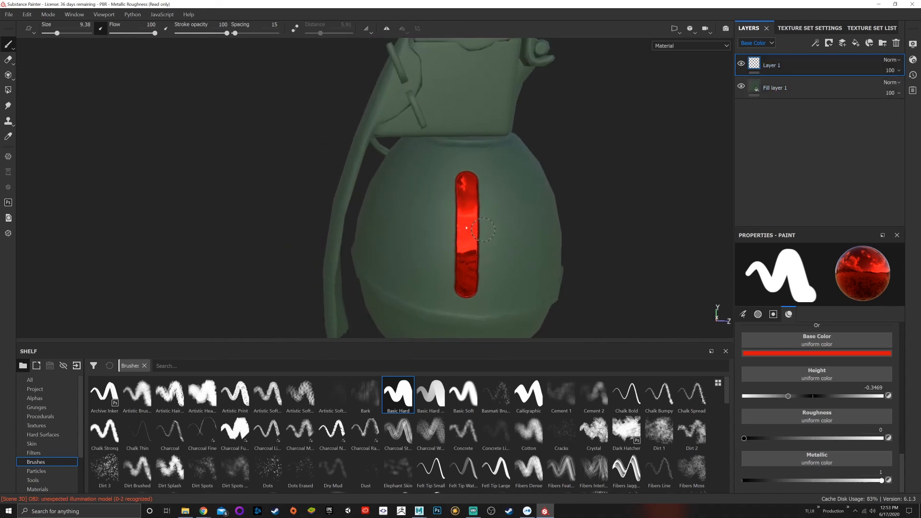
pyautogui.keyDown('alt'); pyautogui.moveTo(509, 248); pyautogui.dragTo(501, 246); pyautogui.keyUp('alt')
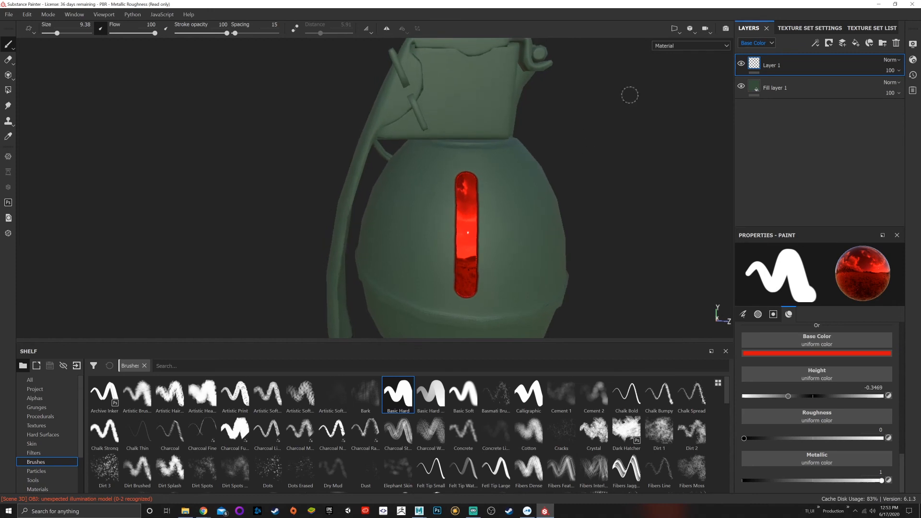
# Display only the Base Color channel on the grenade in the viewport and inspect the red stroke.
pyautogui.click(726, 47)
pyautogui.click(672, 75)
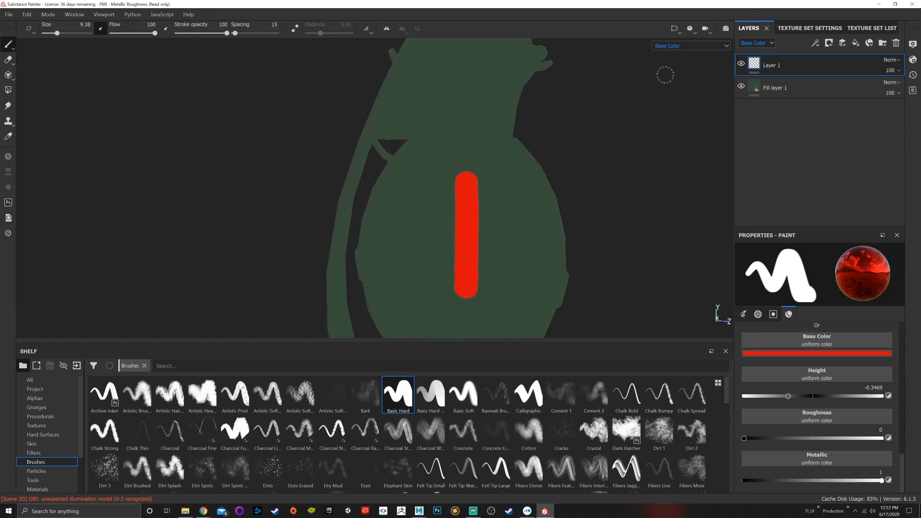
pyautogui.scroll(-3, 585, 180)
pyautogui.scroll(6, 472, 196)
pyautogui.keyDown('alt'); pyautogui.moveTo(473, 196); pyautogui.dragTo(493, 189); pyautogui.keyUp('alt')
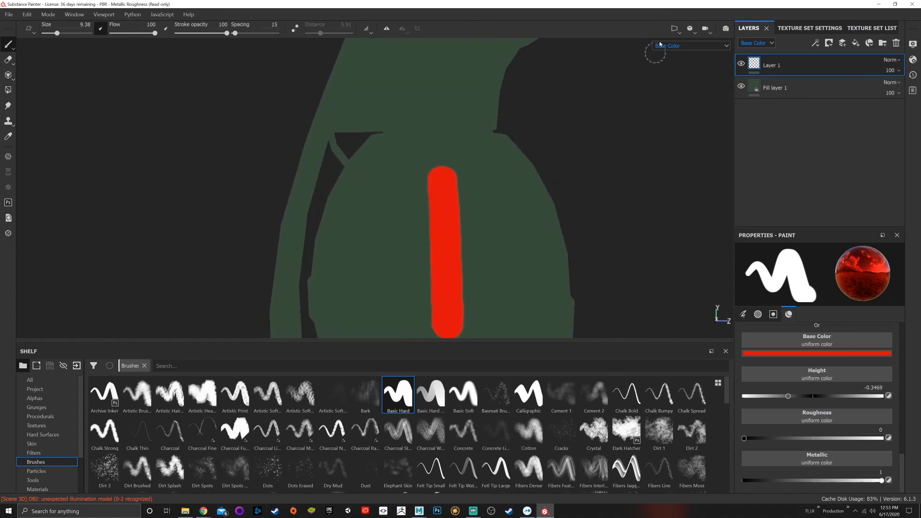
# Show the 3D and 2D views side by side, inspect the stroke on the UV layout and display the ID mesh map.
pyautogui.click(675, 29)
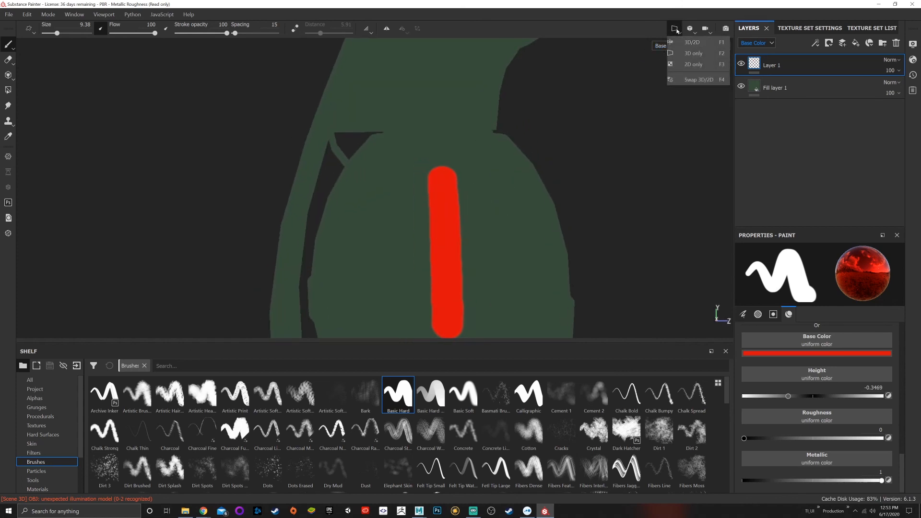
pyautogui.click(692, 42)
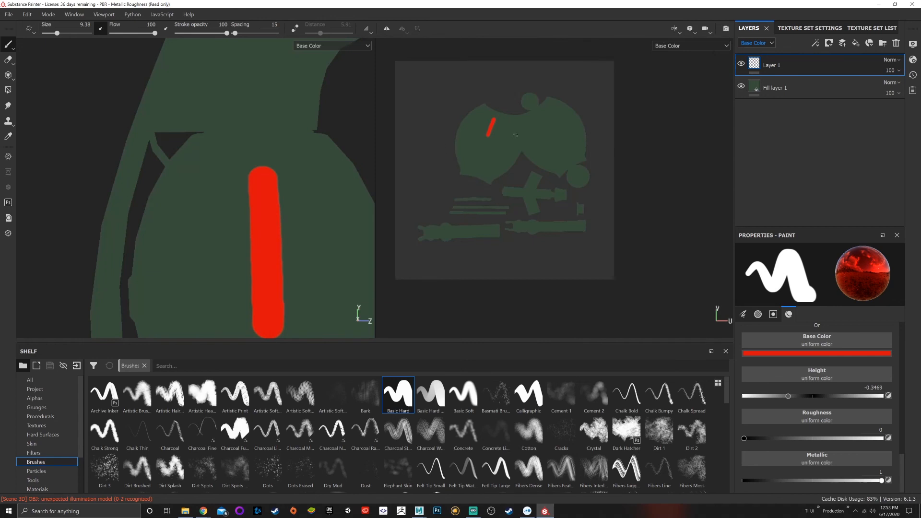
pyautogui.scroll(5, 507, 167)
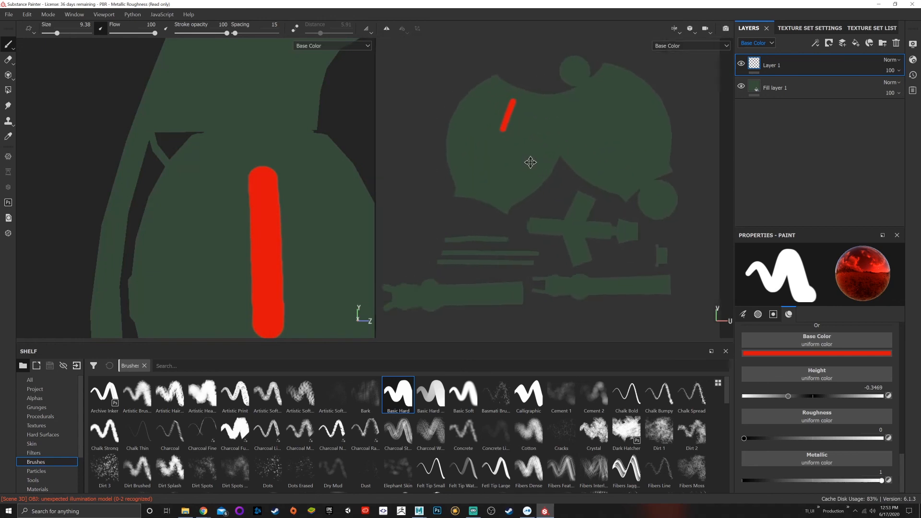
pyautogui.scroll(2, 290, 195)
pyautogui.scroll(-3, 290, 195)
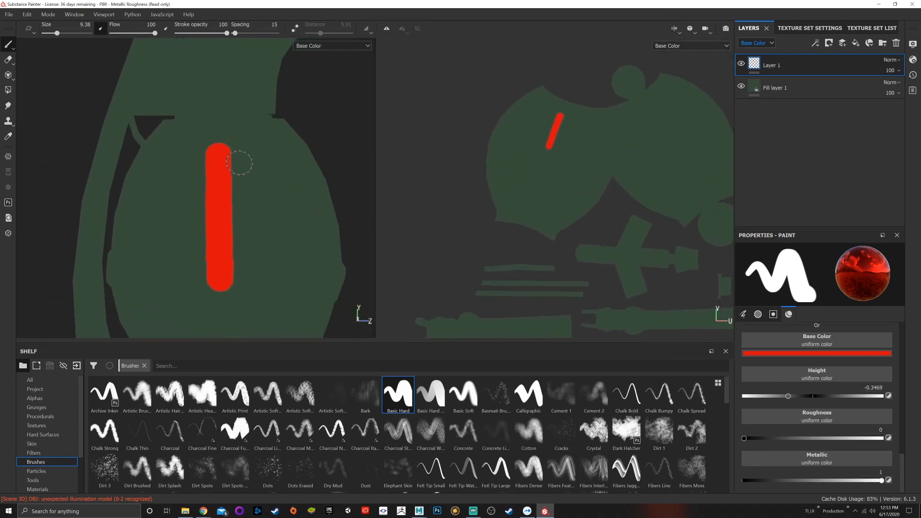
pyautogui.moveTo(577, 183); pyautogui.dragTo(549, 161, button='middle')
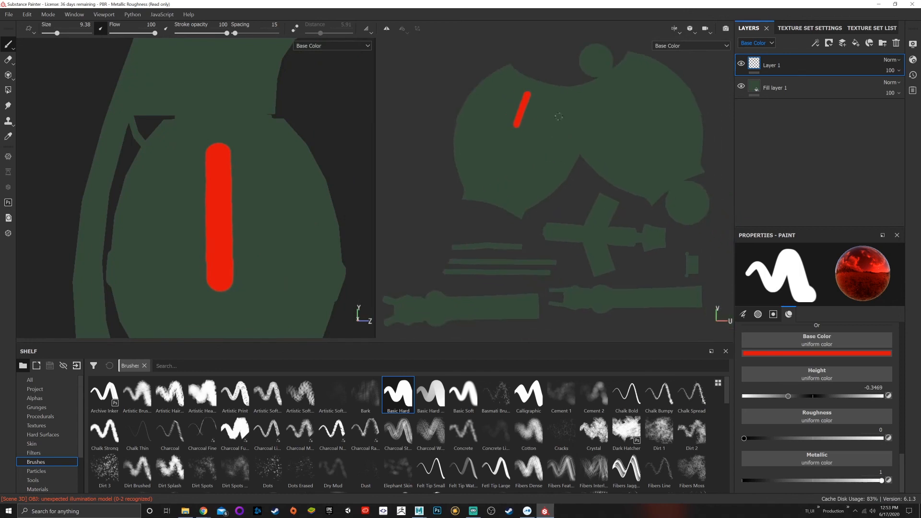
pyautogui.press('b')
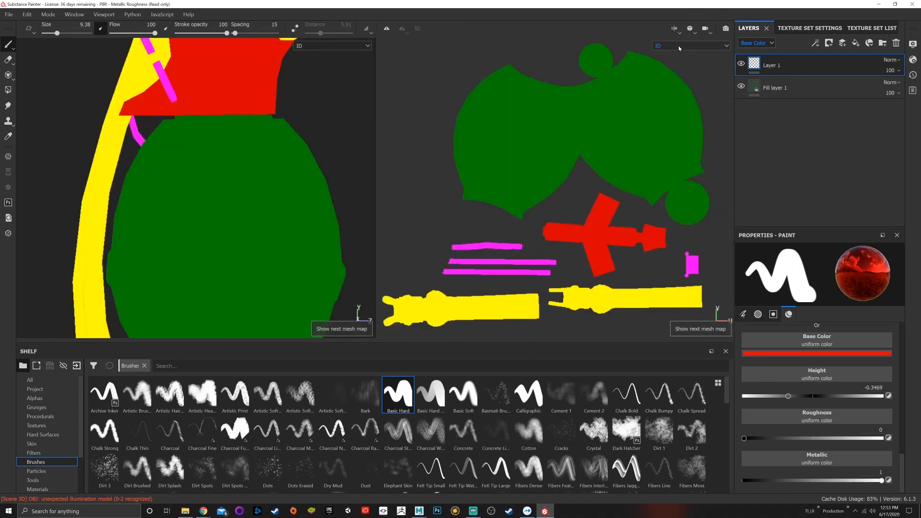
# Display the Height channel alone in the 3D and 2D views, followed by the Normal channel.
pyautogui.click(679, 47)
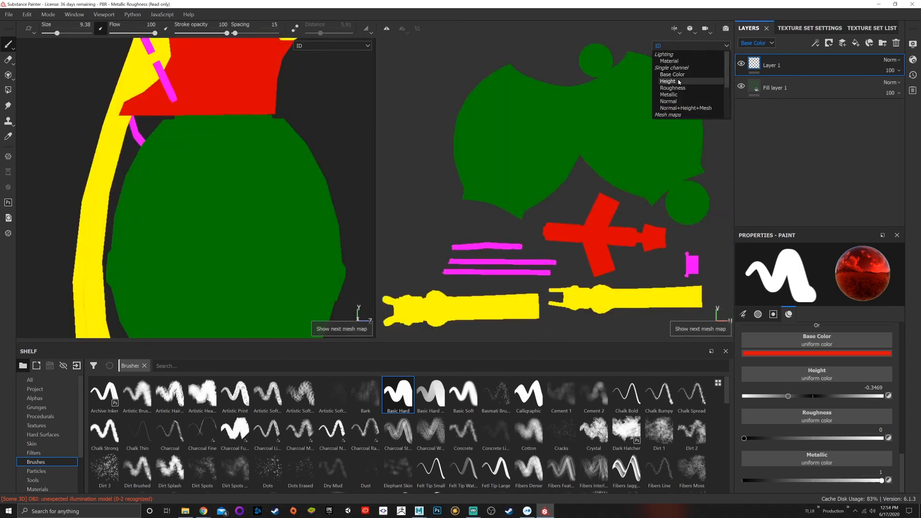
pyautogui.click(667, 81)
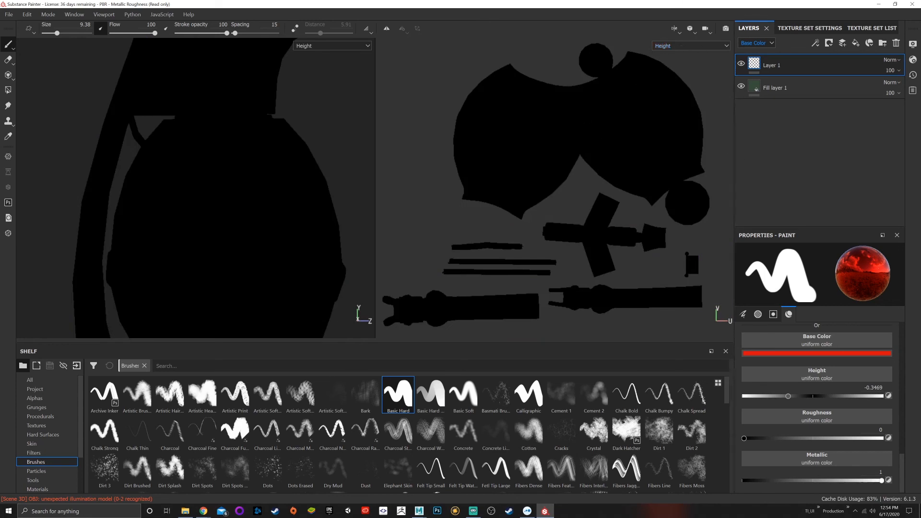
pyautogui.click(685, 46)
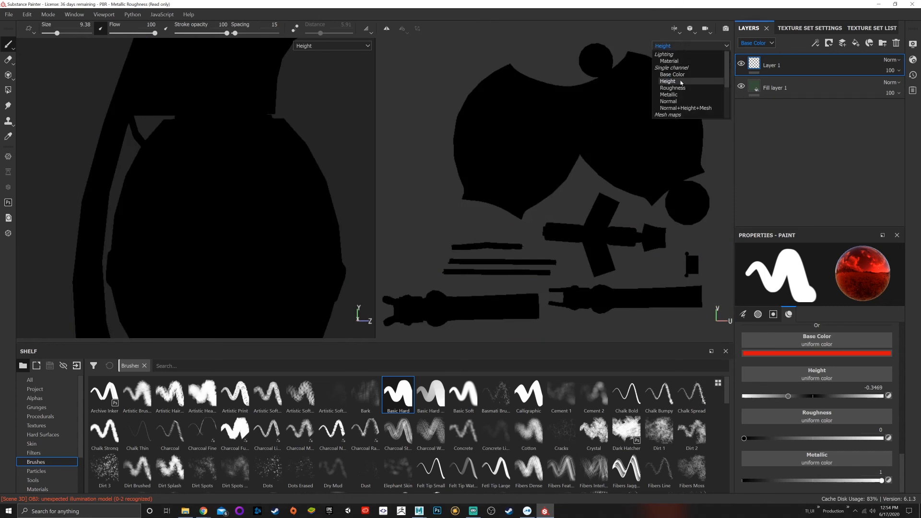
pyautogui.click(668, 101)
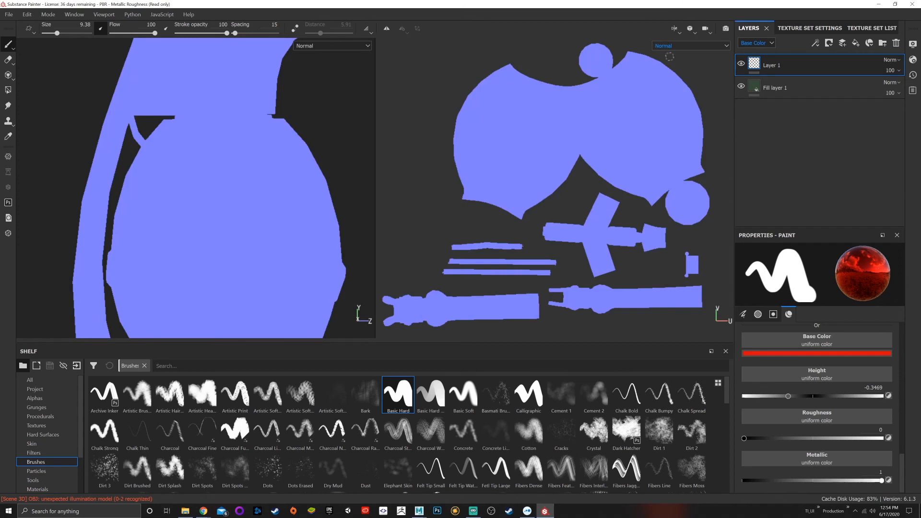
# Inspect the painted stroke in the Roughness channel, and compare it with the full Material view while orbiting the grenade.
pyautogui.click(670, 47)
pyautogui.click(671, 86)
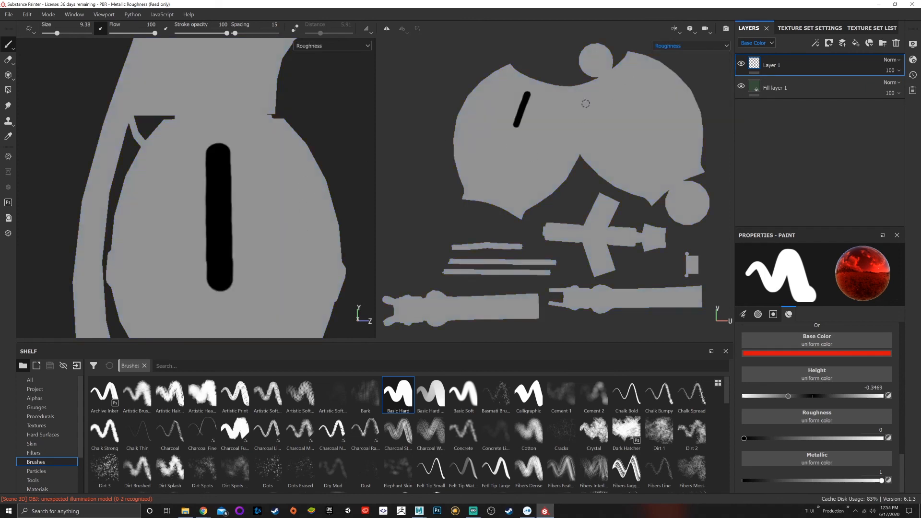
pyautogui.click(684, 46)
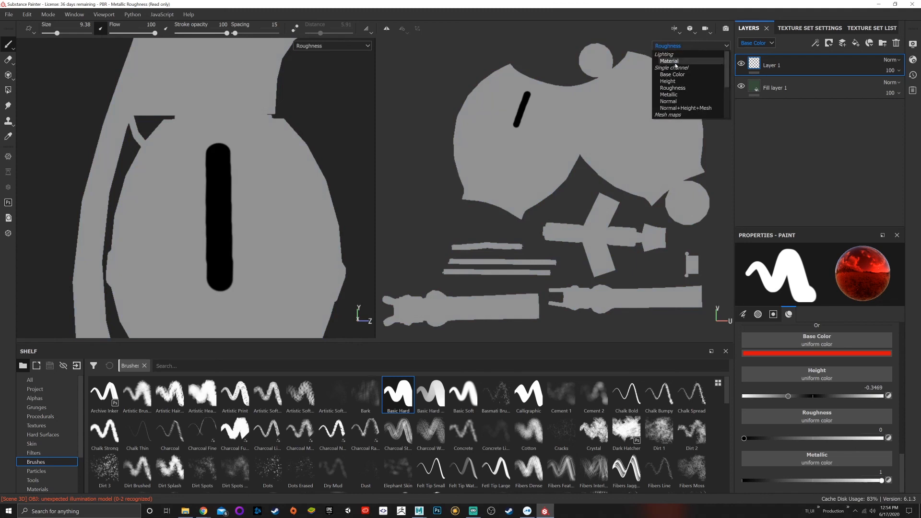
pyautogui.click(669, 62)
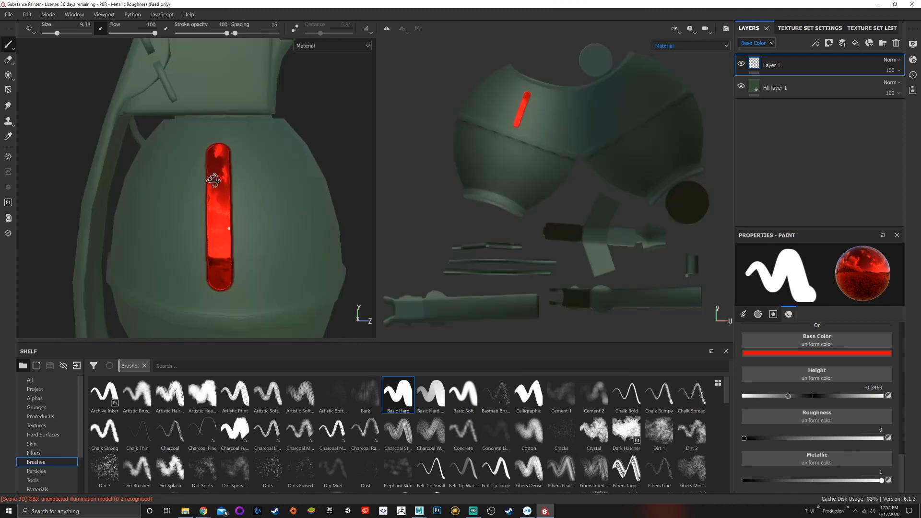
pyautogui.moveTo(214, 181)
pyautogui.keyDown('alt'); pyautogui.mouseDown()
pyautogui.moveTo(282, 206)
pyautogui.moveTo(192, 179)
pyautogui.moveTo(214, 225)
pyautogui.mouseUp(); pyautogui.keyUp('alt')
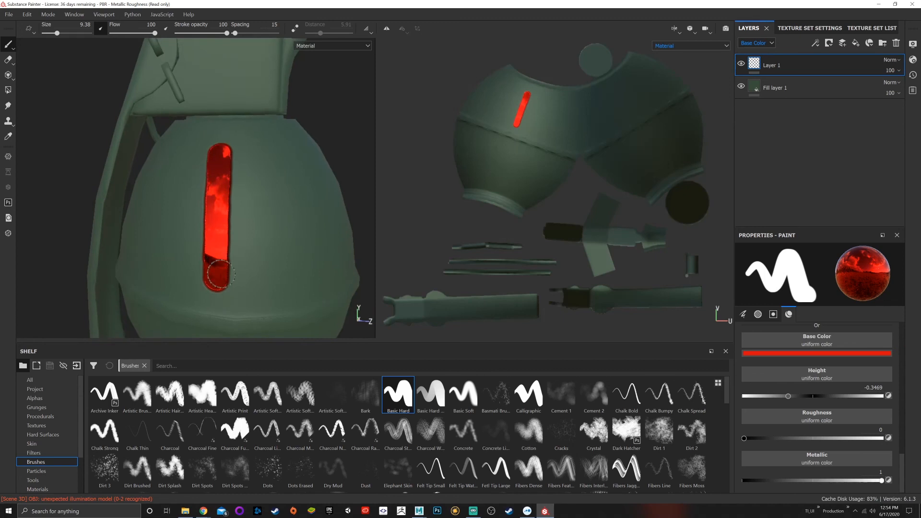
# Inspect the painted stroke in the Metallic channel and return both views to the Material display.
pyautogui.click(698, 46)
pyautogui.click(680, 94)
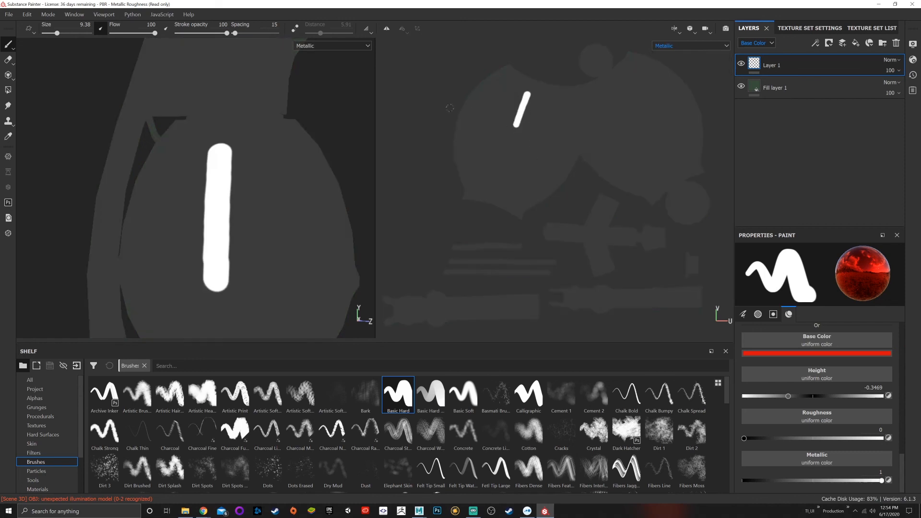
pyautogui.click(691, 45)
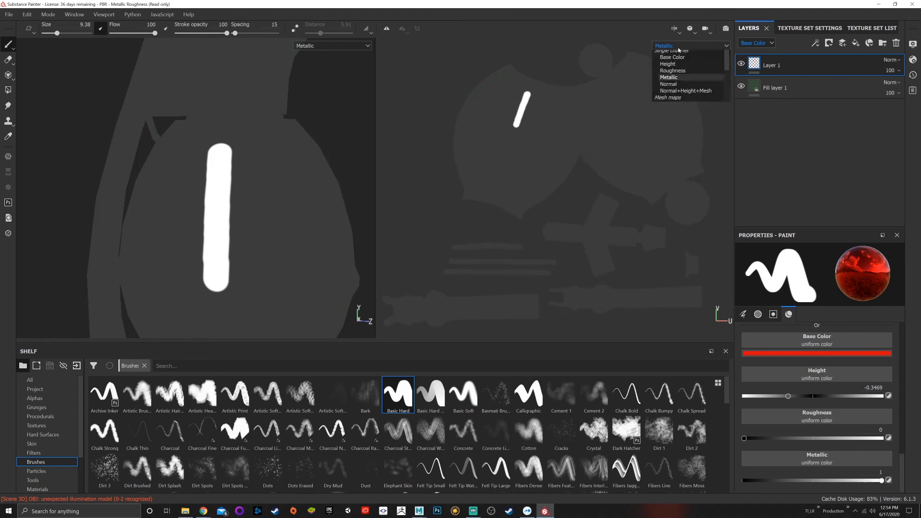
pyautogui.click(671, 62)
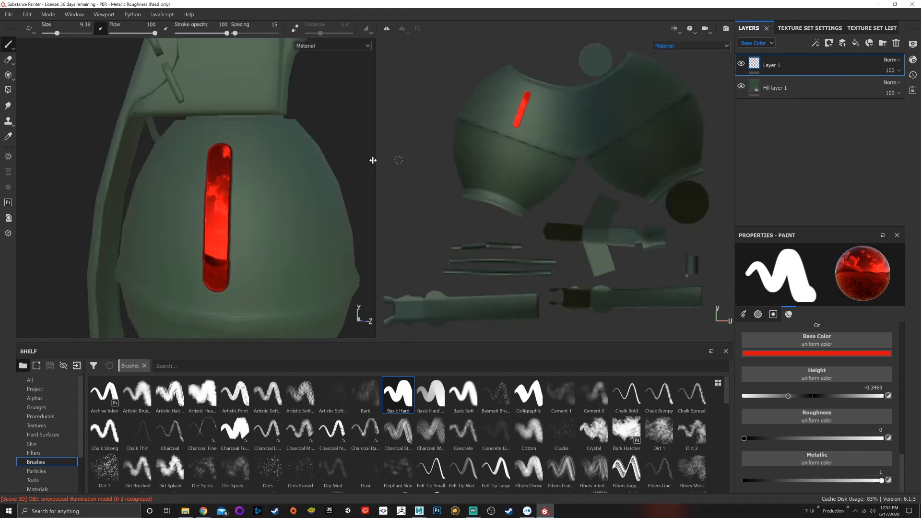
# Open the choices for the 3D and 2D viewport layout.
pyautogui.click(679, 46)
pyautogui.click(622, 45)
pyautogui.click(676, 30)
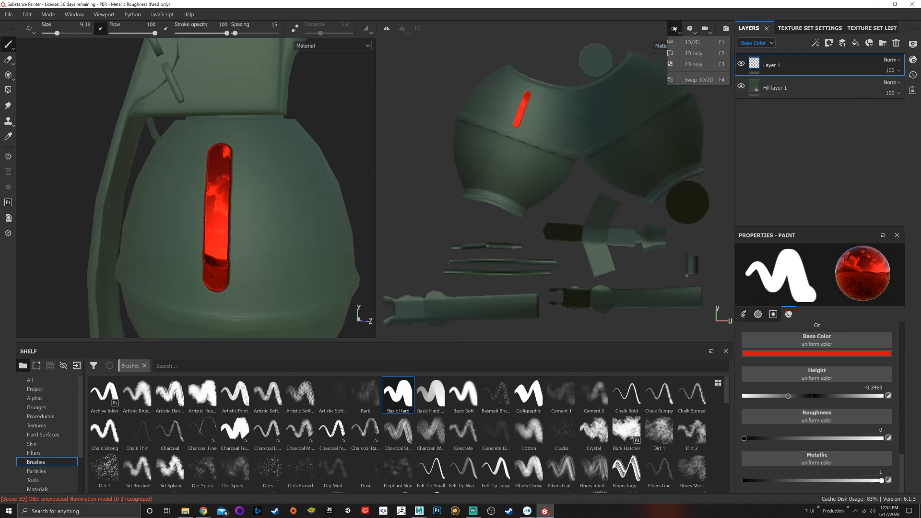